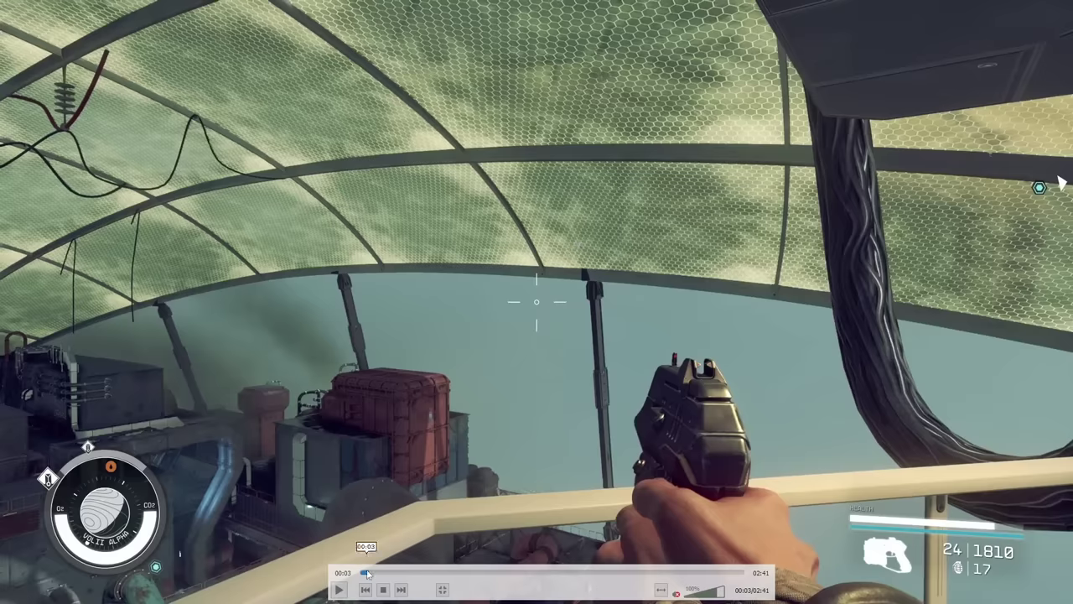
# Skip to about 00:09 and step frame by frame past the pistol's muzzle flash.
pyautogui.moveTo(369, 575); pyautogui.dragTo(383, 578)
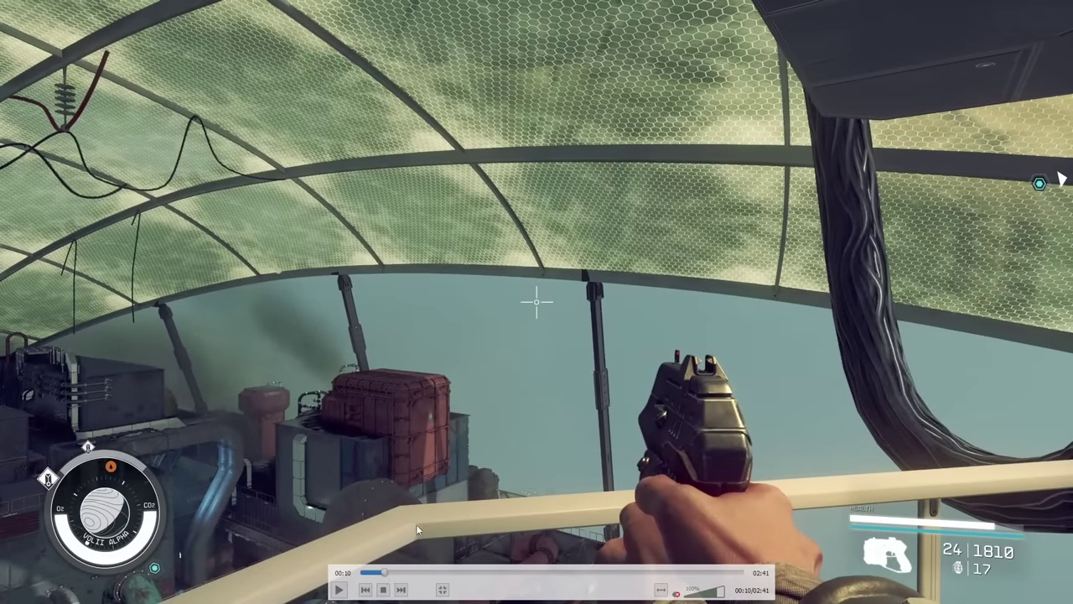
pyautogui.hotkey('ctrl', 'Right')
pyautogui.hotkey('ctrl', 'Right')
pyautogui.hotkey('ctrl', 'Right')
pyautogui.hotkey('ctrl', 'Right')
pyautogui.hotkey('ctrl', 'Right')
pyautogui.hotkey('ctrl', 'Right')
pyautogui.hotkey('ctrl', 'Right')
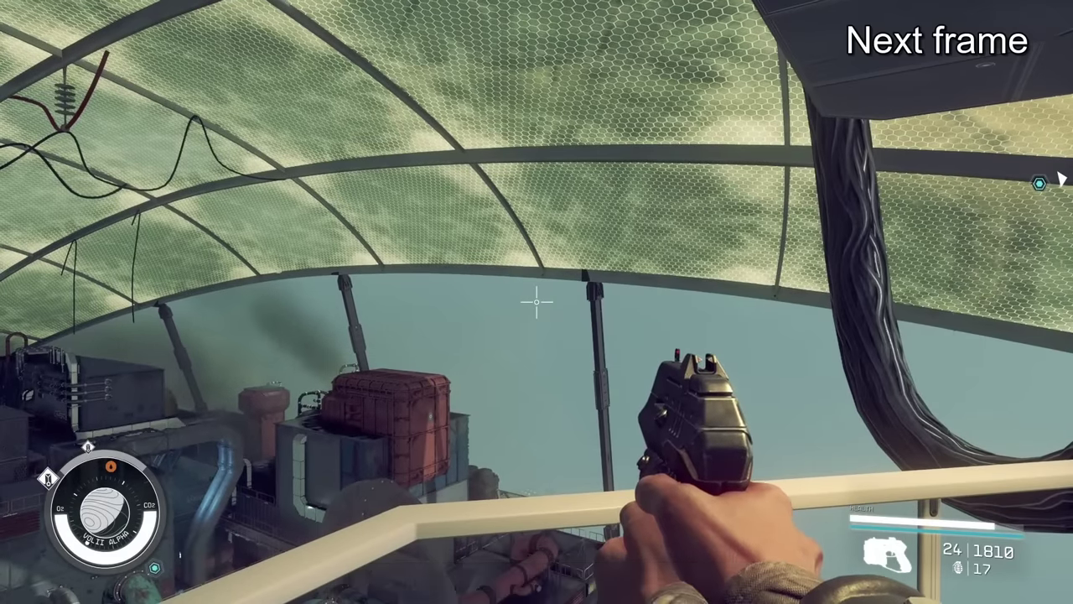
pyautogui.hotkey('ctrl', 'Right')
pyautogui.hotkey('ctrl', 'Right')
pyautogui.hotkey('ctrl', 'Right')
pyautogui.hotkey('ctrl', 'Right')
pyautogui.hotkey('ctrl', 'Right')
pyautogui.hotkey('ctrl', 'Right')
pyautogui.hotkey('ctrl', 'Right')
pyautogui.hotkey('ctrl', 'Right')
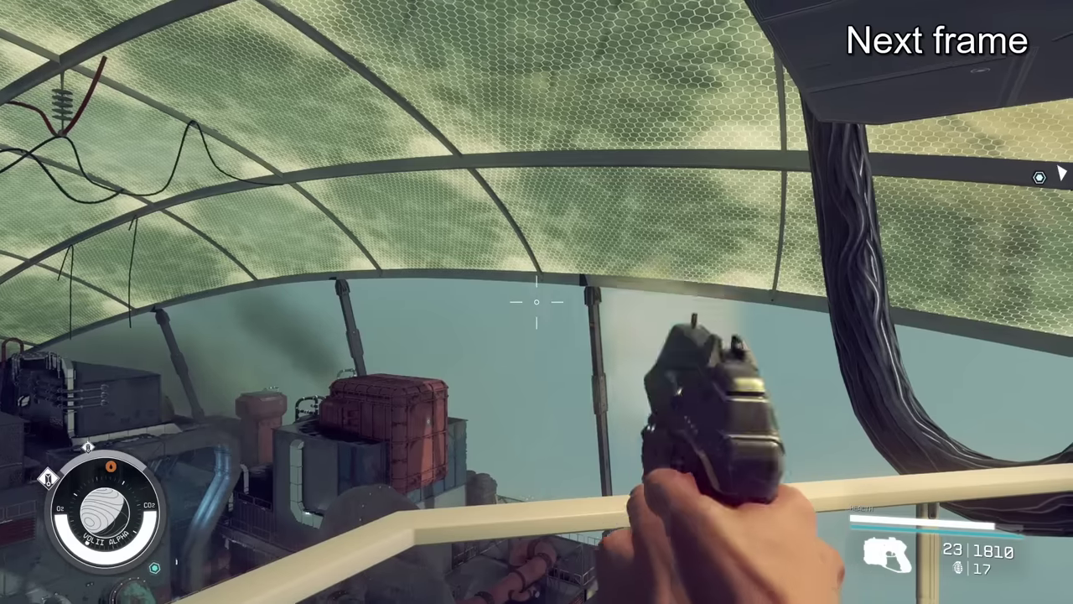
pyautogui.hotkey('ctrl', 'Right')
pyautogui.moveTo(774, 376)
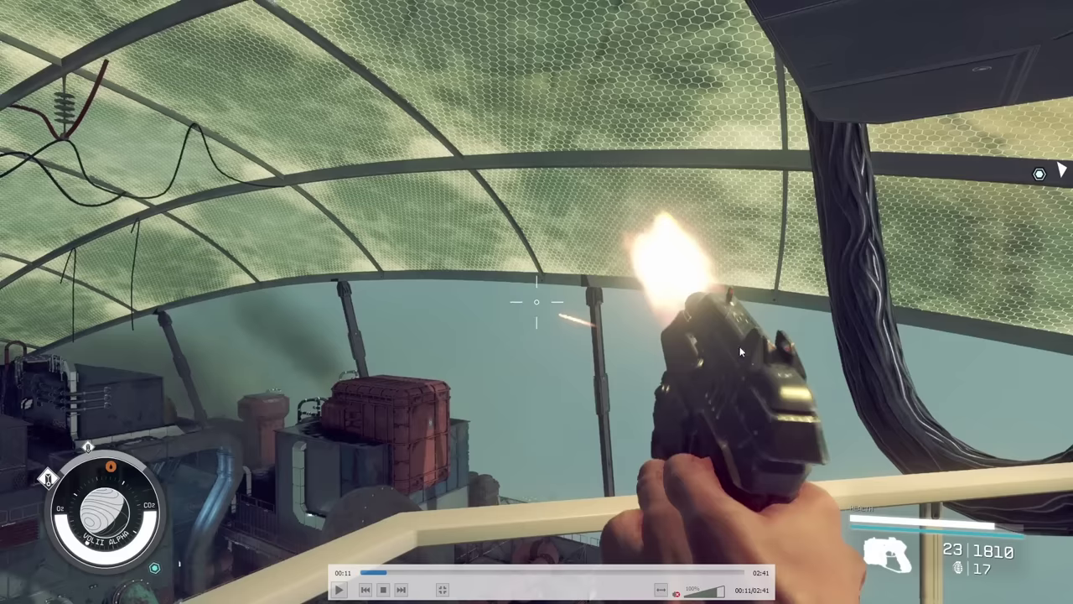
pyautogui.hotkey('ctrl', 'Right')
pyautogui.hotkey('ctrl', 'Right')
pyautogui.hotkey('ctrl', 'Right')
pyautogui.hotkey('ctrl', 'Right')
pyautogui.hotkey('ctrl', 'Right')
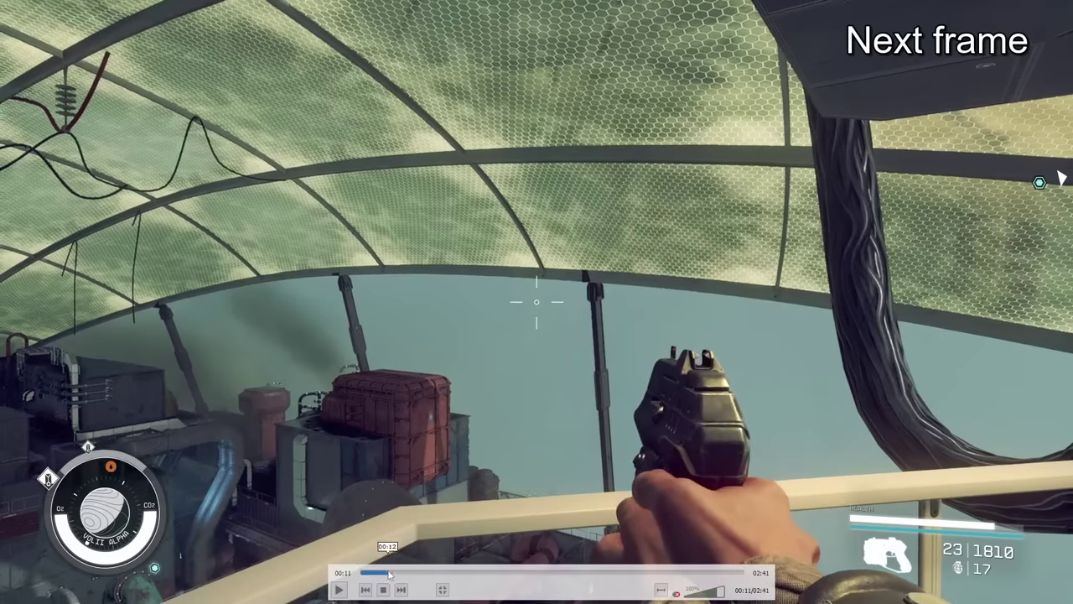
# Jump to the reload at 00:16, step through it, then skip ahead to 01:09.
pyautogui.moveTo(389, 574); pyautogui.dragTo(399, 573)
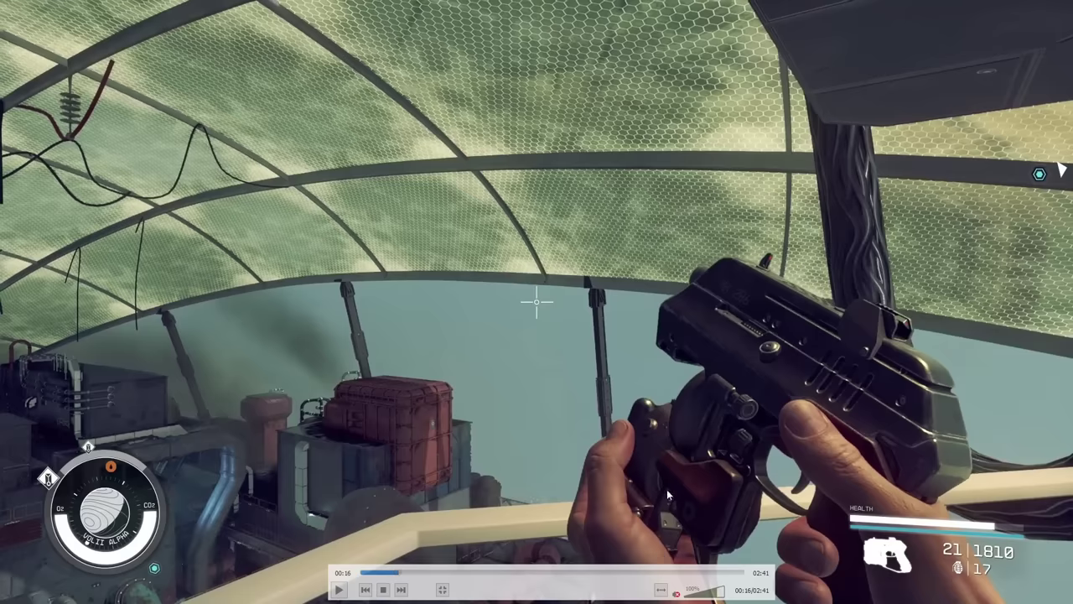
pyautogui.hotkey('ctrl', 'Right')
pyautogui.hotkey('ctrl', 'Right')
pyautogui.hotkey('ctrl', 'Right')
pyautogui.hotkey('ctrl', 'Right')
pyautogui.hotkey('ctrl', 'Right')
pyautogui.hotkey('ctrl', 'Right')
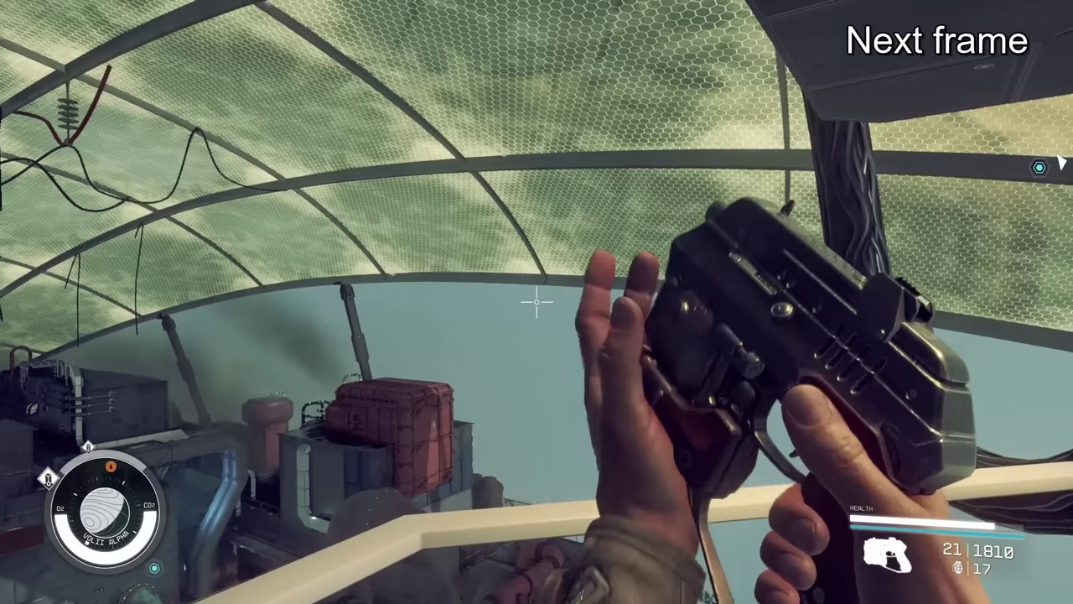
pyautogui.hotkey('ctrl', 'Right')
pyautogui.hotkey('ctrl', 'Right')
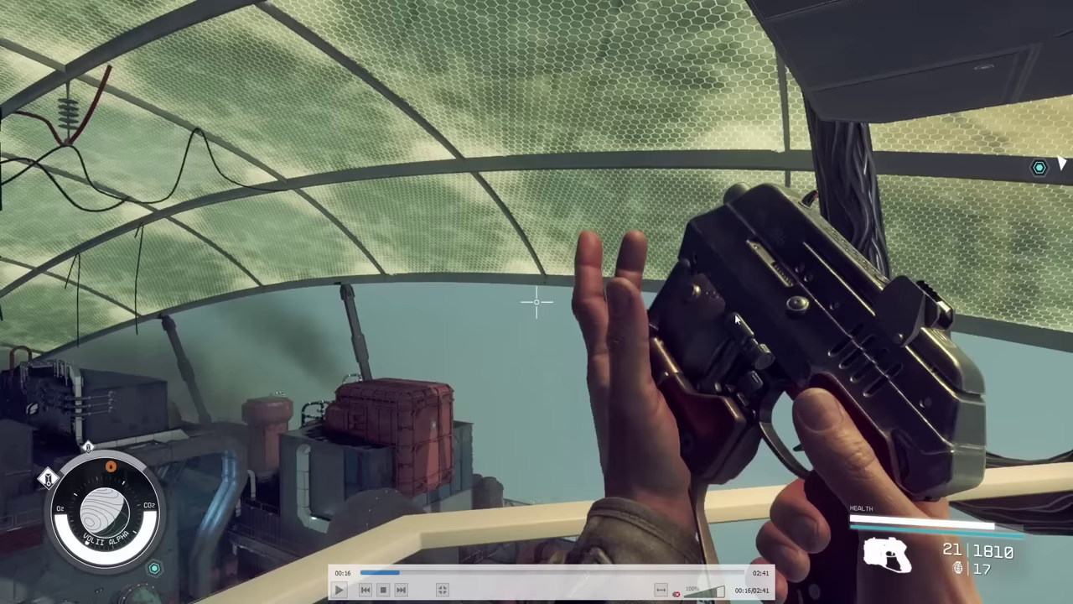
pyautogui.moveTo(409, 571); pyautogui.dragTo(528, 579)
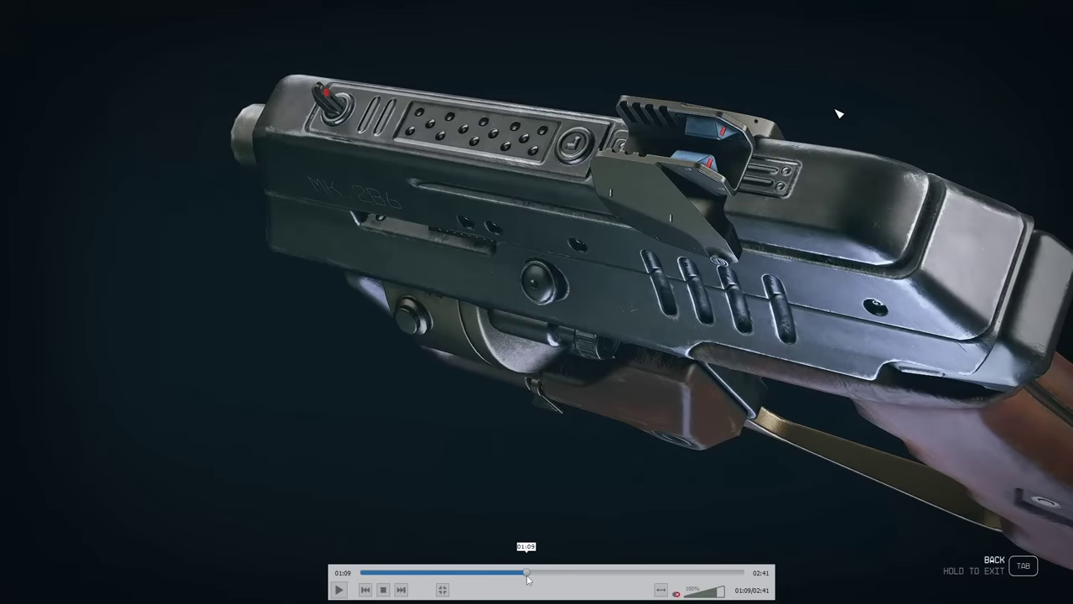
# Save VLC snapshots of the current frame and of the pistol side view at 01:07.
pyautogui.rightClick(666, 270)
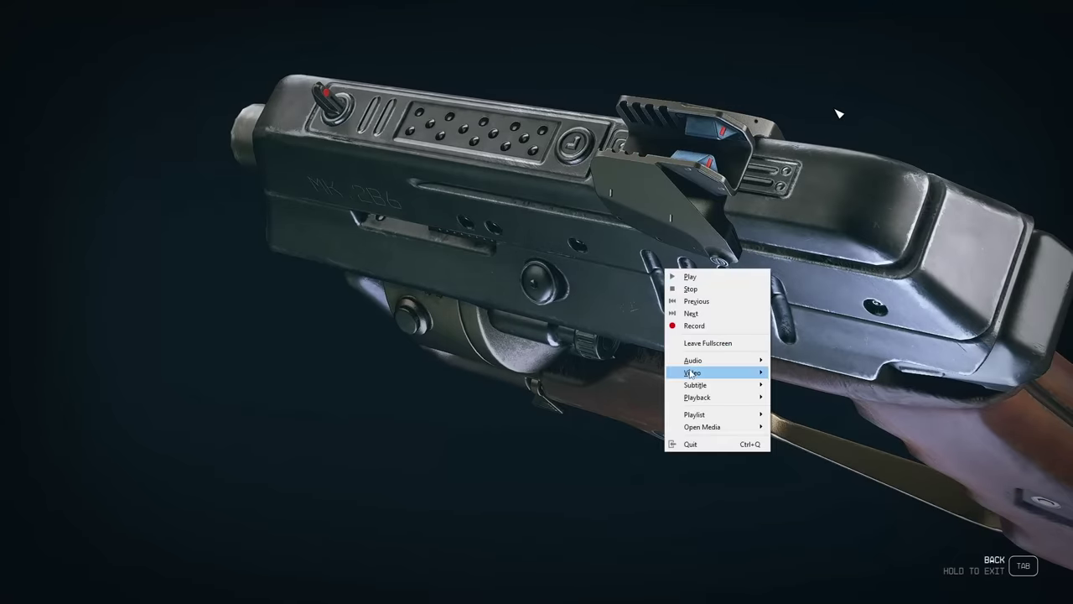
pyautogui.moveTo(693, 374)
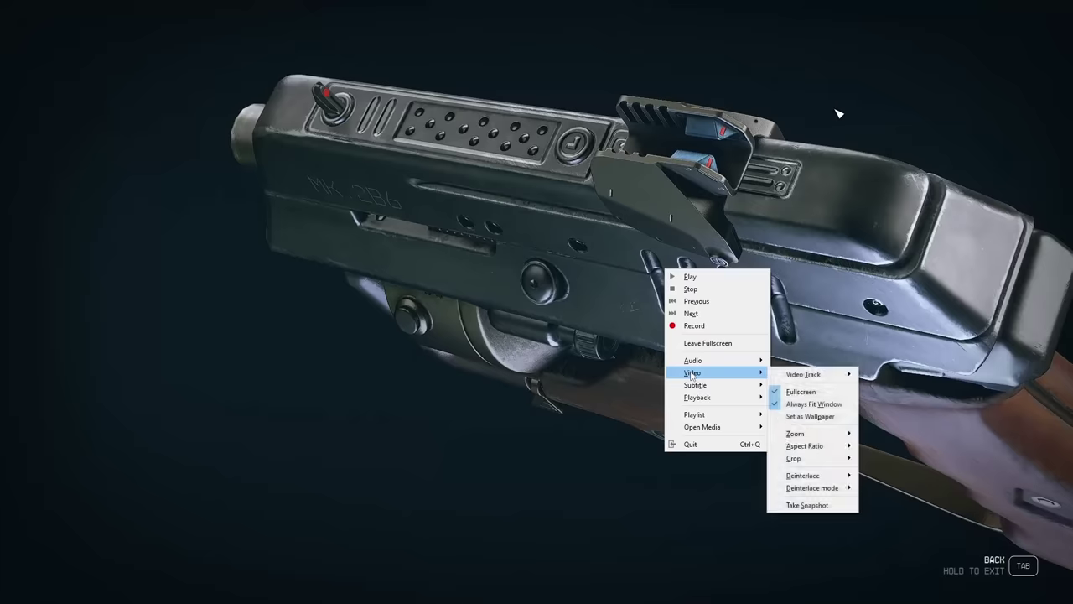
pyautogui.click(805, 505)
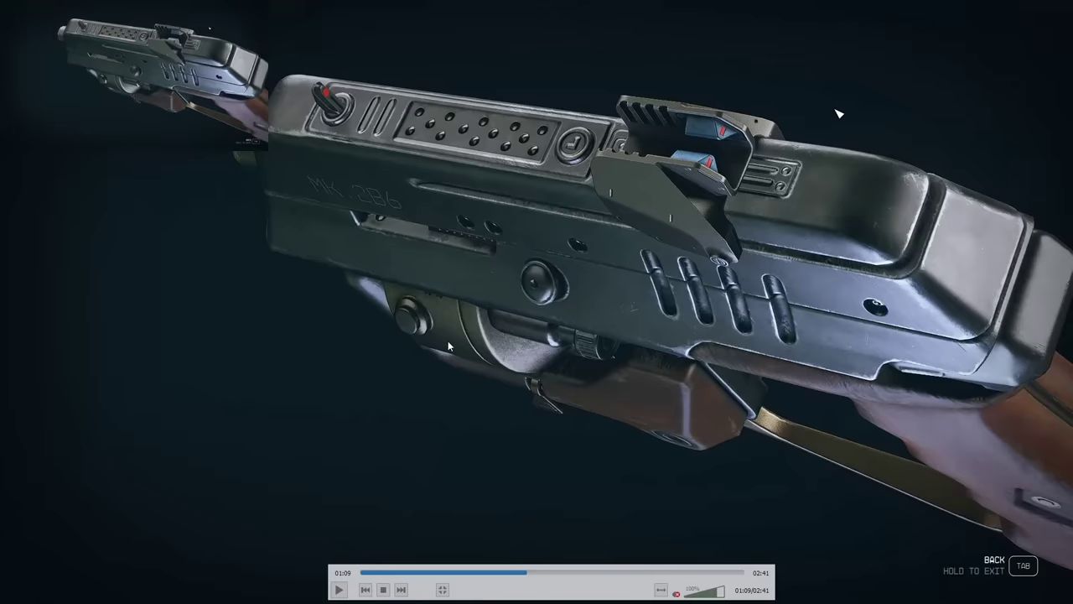
pyautogui.click(522, 573)
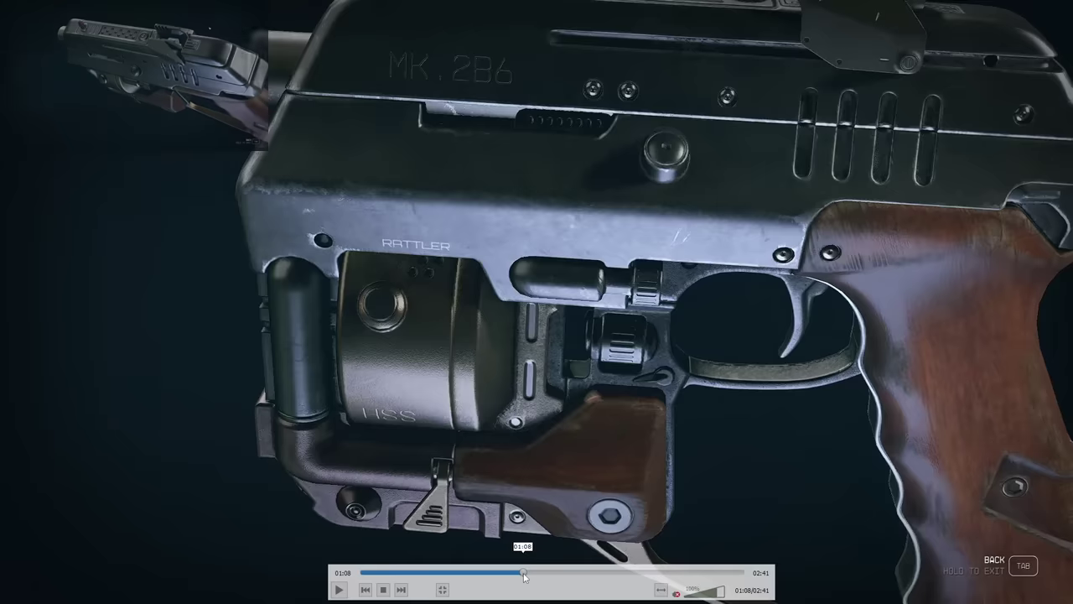
pyautogui.rightClick(614, 398)
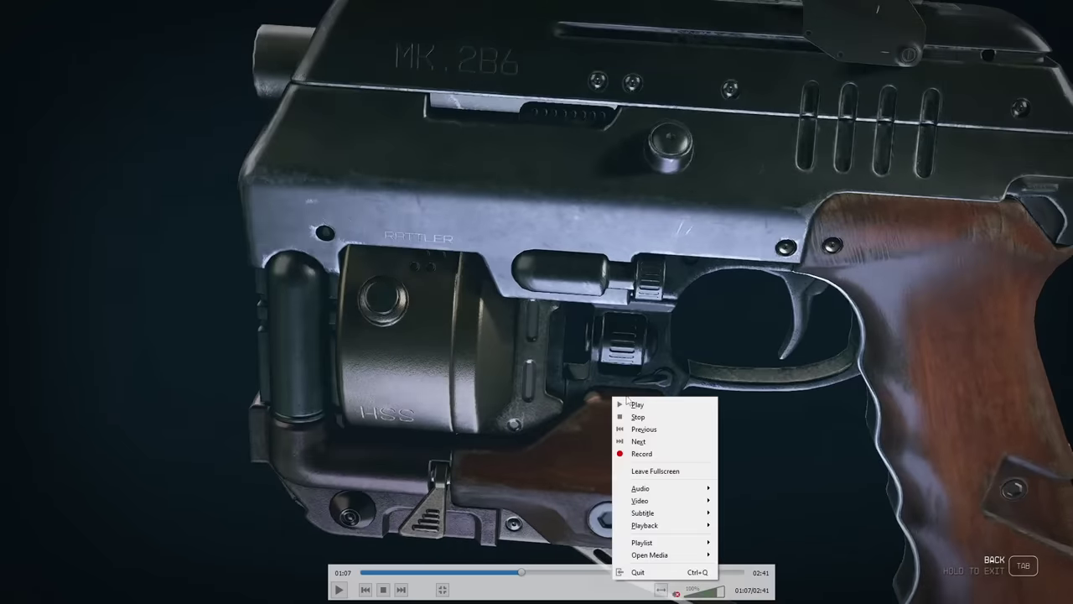
pyautogui.moveTo(663, 501)
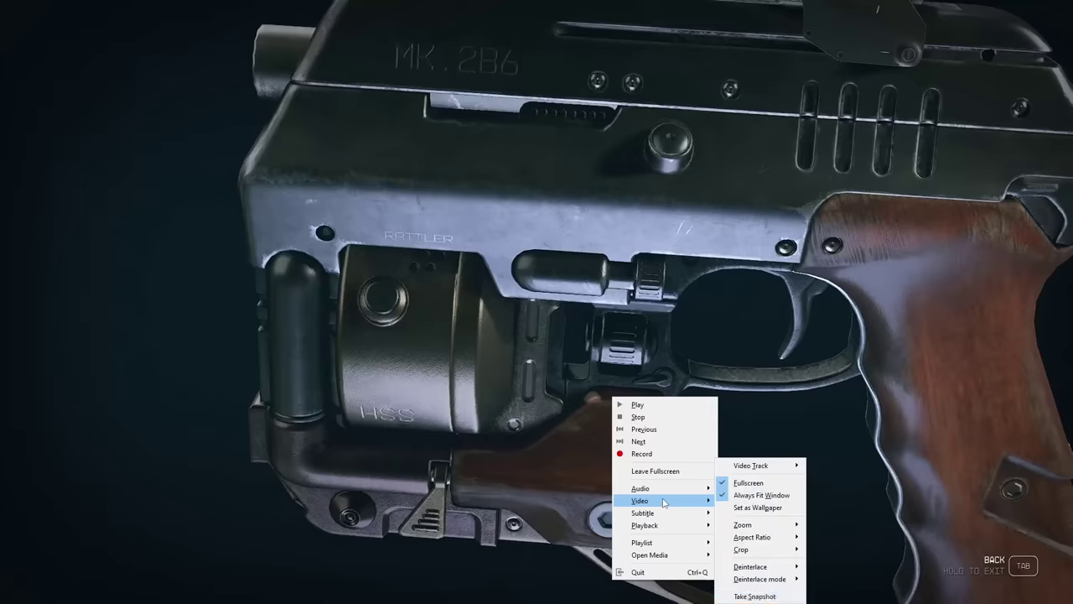
pyautogui.click(755, 593)
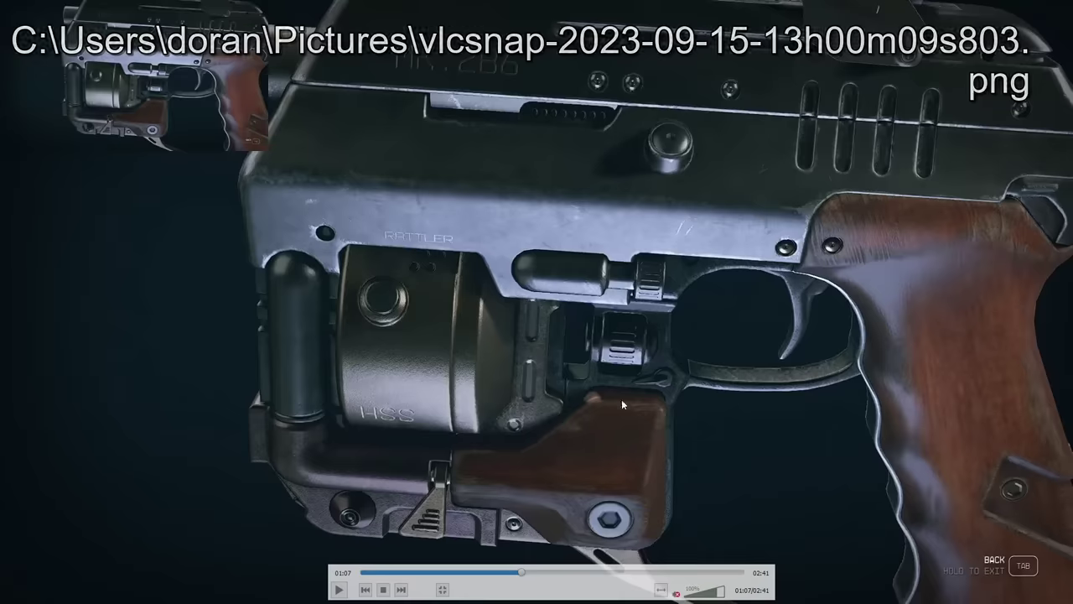
# Step the timeline from 01:10 through successive pistol views to the front view at 01:37.
pyautogui.click(527, 573)
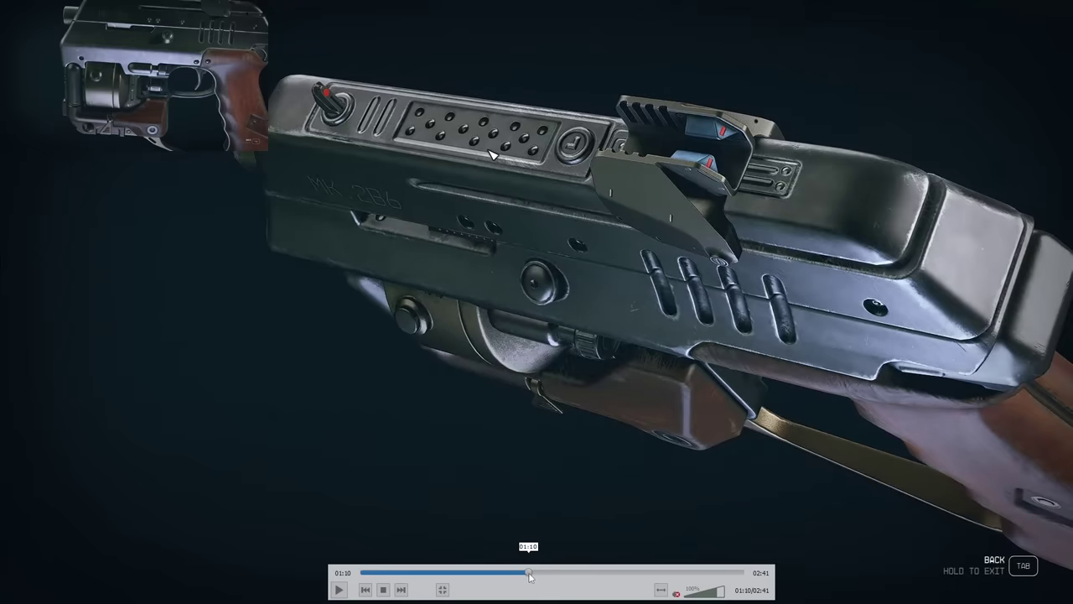
pyautogui.click(540, 573)
pyautogui.click(542, 573)
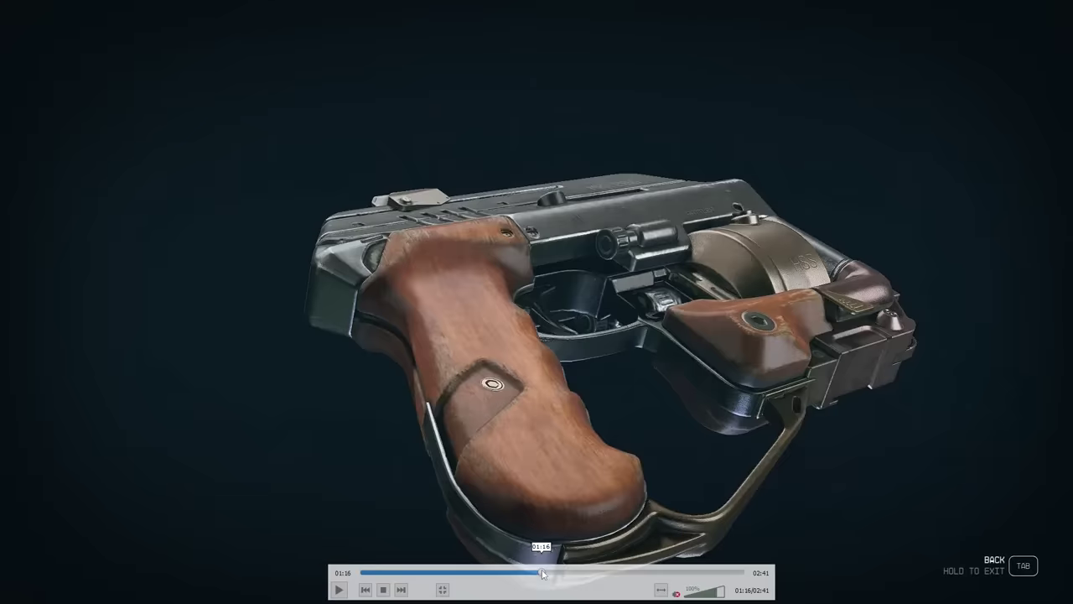
pyautogui.click(543, 573)
pyautogui.click(545, 573)
pyautogui.click(547, 574)
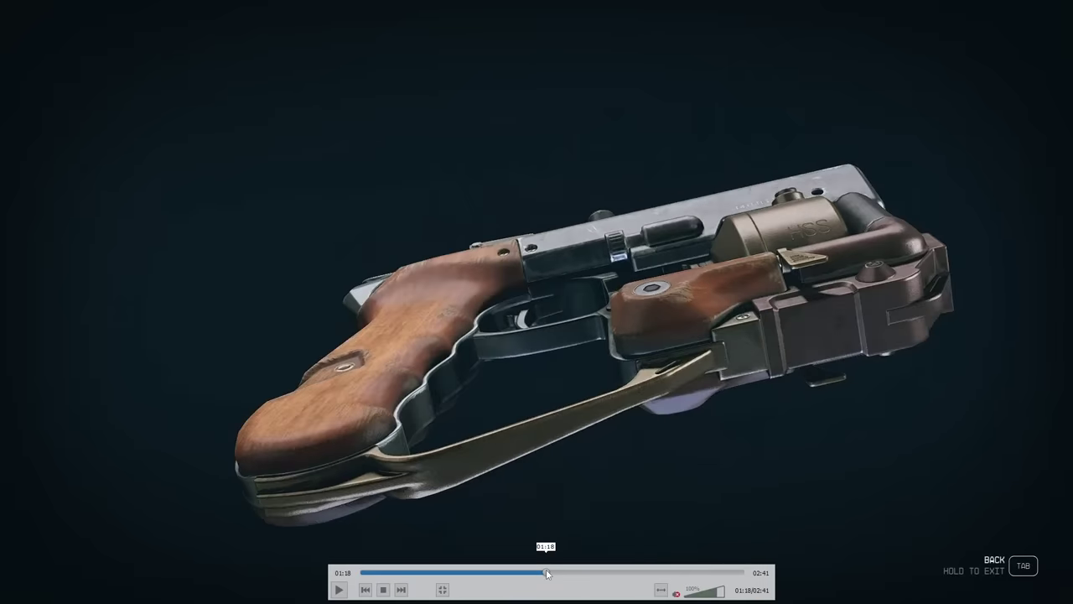
pyautogui.click(550, 573)
pyautogui.click(553, 573)
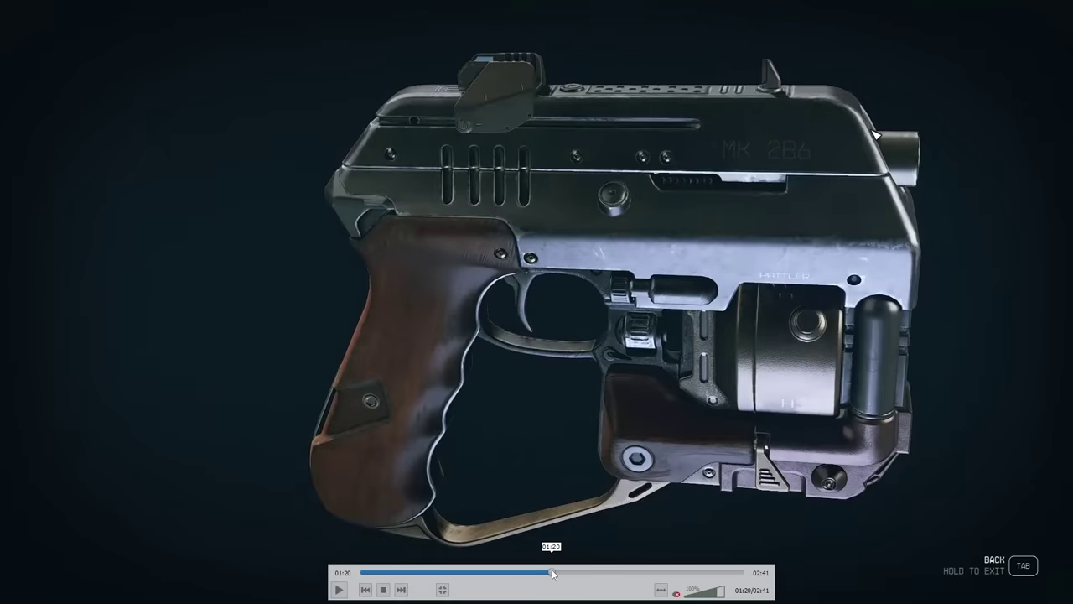
pyautogui.click(557, 573)
pyautogui.click(558, 573)
pyautogui.click(560, 573)
pyautogui.click(561, 574)
pyautogui.click(564, 574)
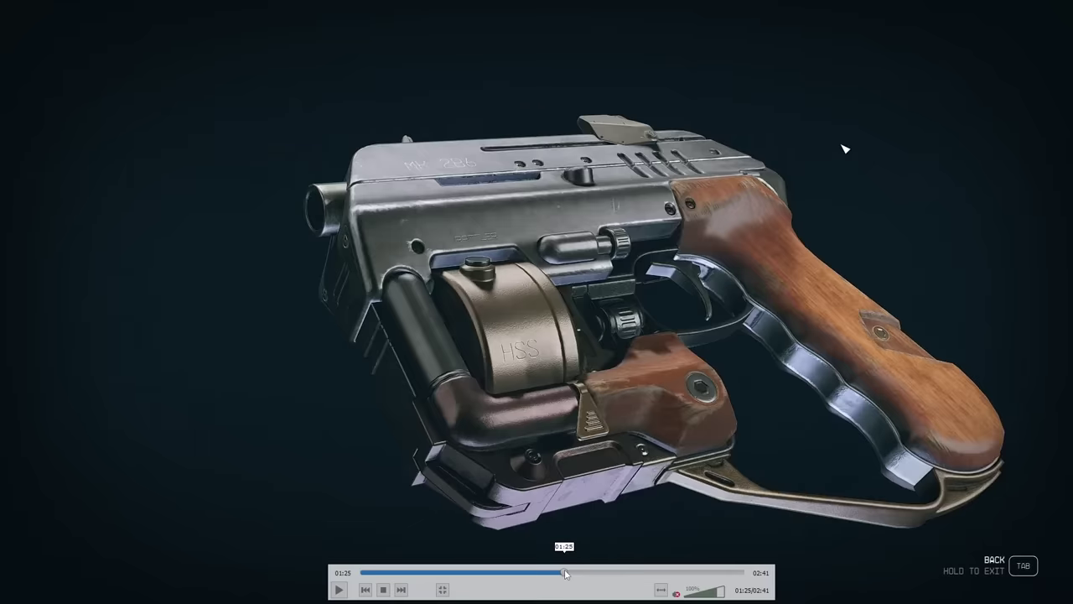
pyautogui.click(567, 574)
pyautogui.click(574, 573)
pyautogui.click(581, 573)
pyautogui.click(587, 573)
pyautogui.click(593, 573)
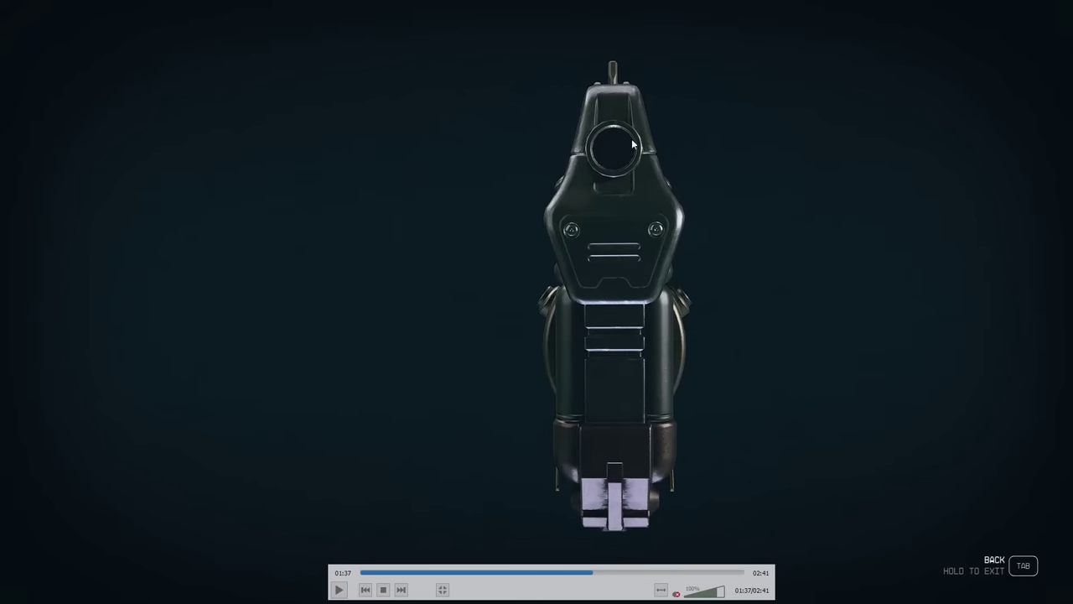
# Launch Snipping Tool and snip the region around the pistol's front view.
pyautogui.press('super')
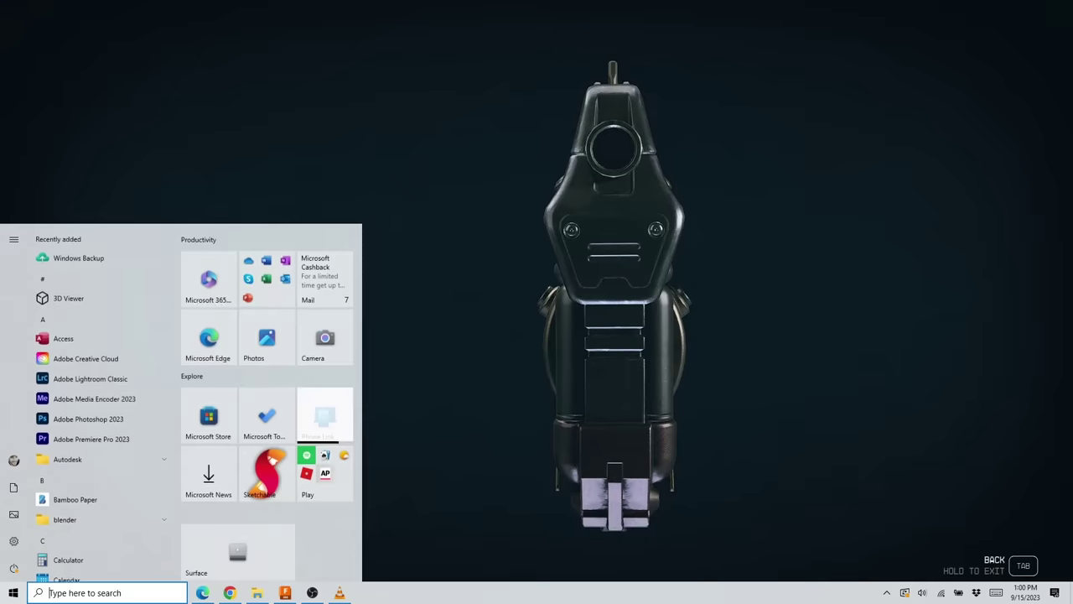
pyautogui.write('snipp')
pyautogui.press('Return')
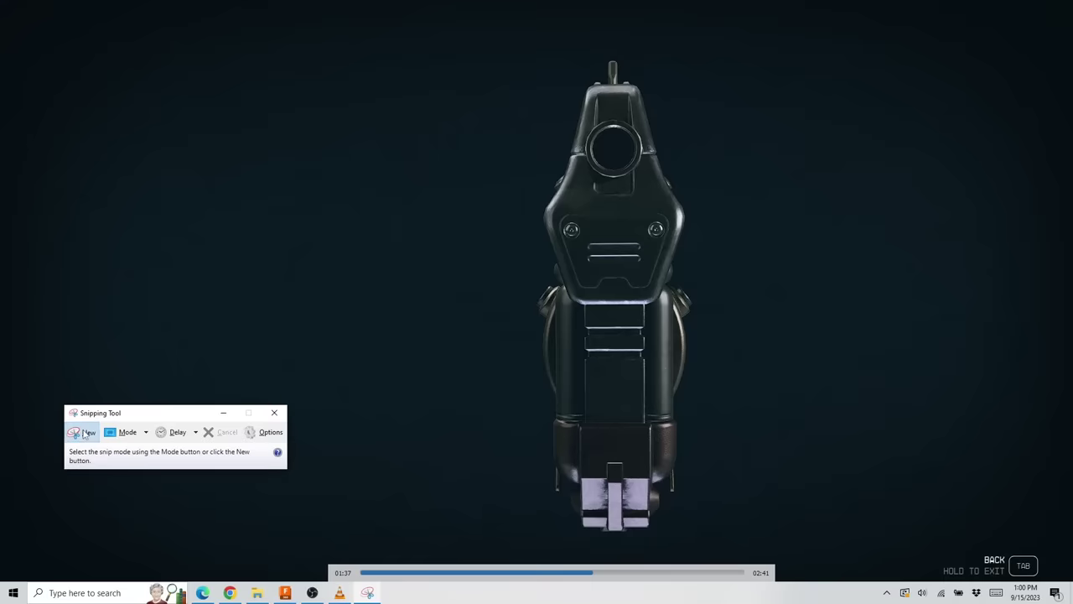
pyautogui.click(84, 433)
pyautogui.moveTo(520, 535); pyautogui.dragTo(709, 50)
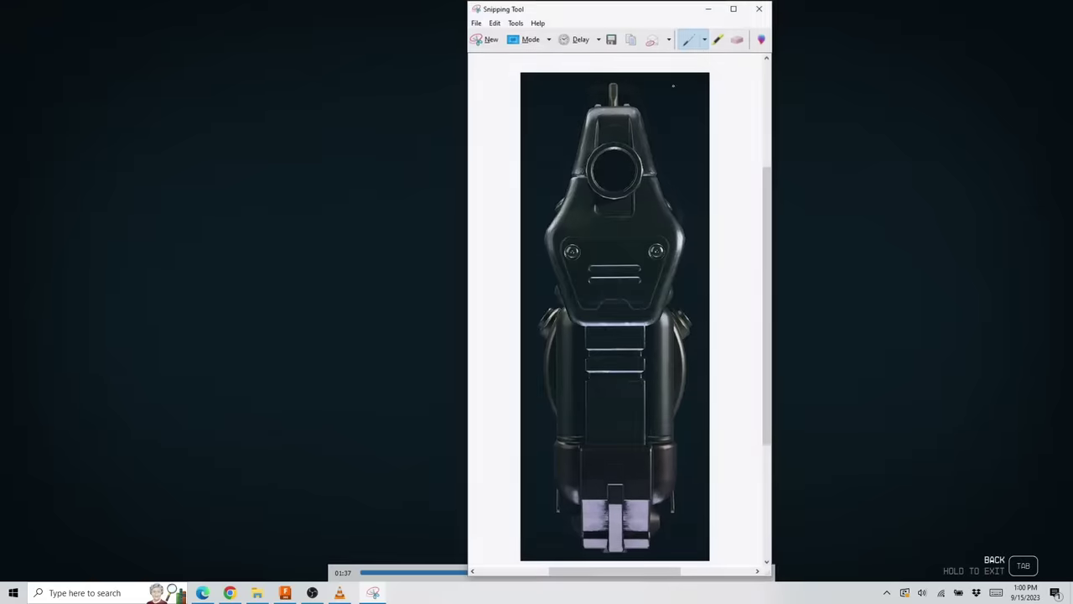
# Save the snip as rattler_front, then seek the VLC video ahead to 01:41.
pyautogui.click(610, 38)
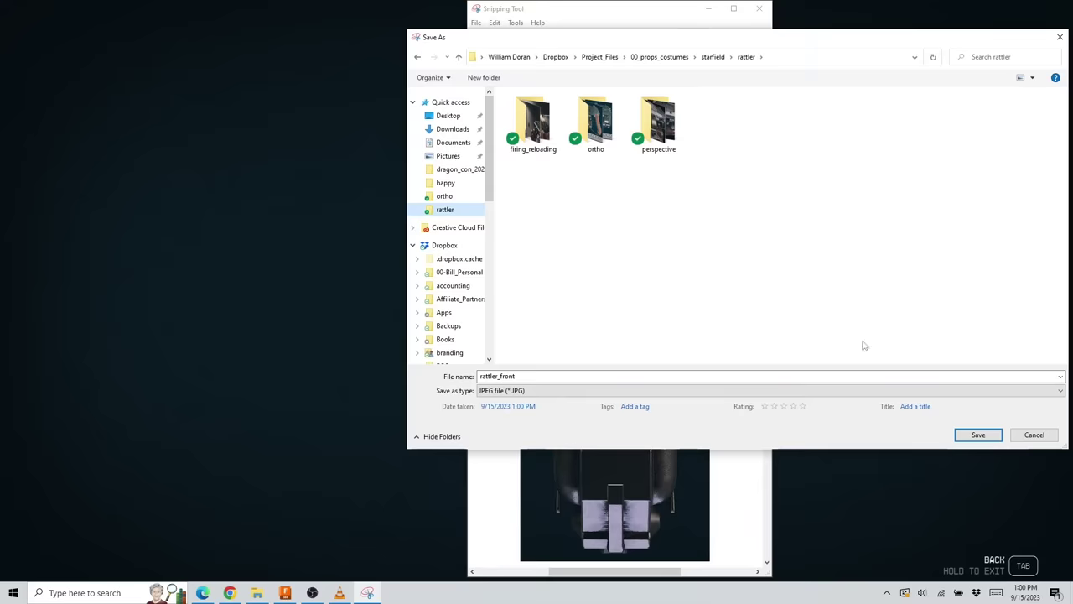
pyautogui.click(960, 434)
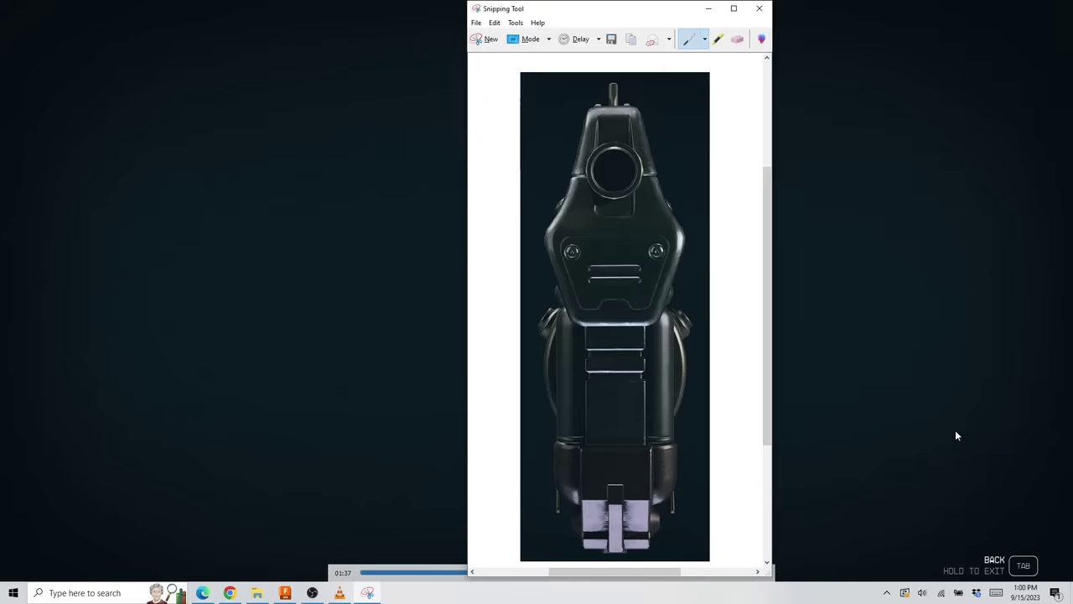
pyautogui.click(868, 201)
pyautogui.moveTo(592, 573); pyautogui.dragTo(608, 578)
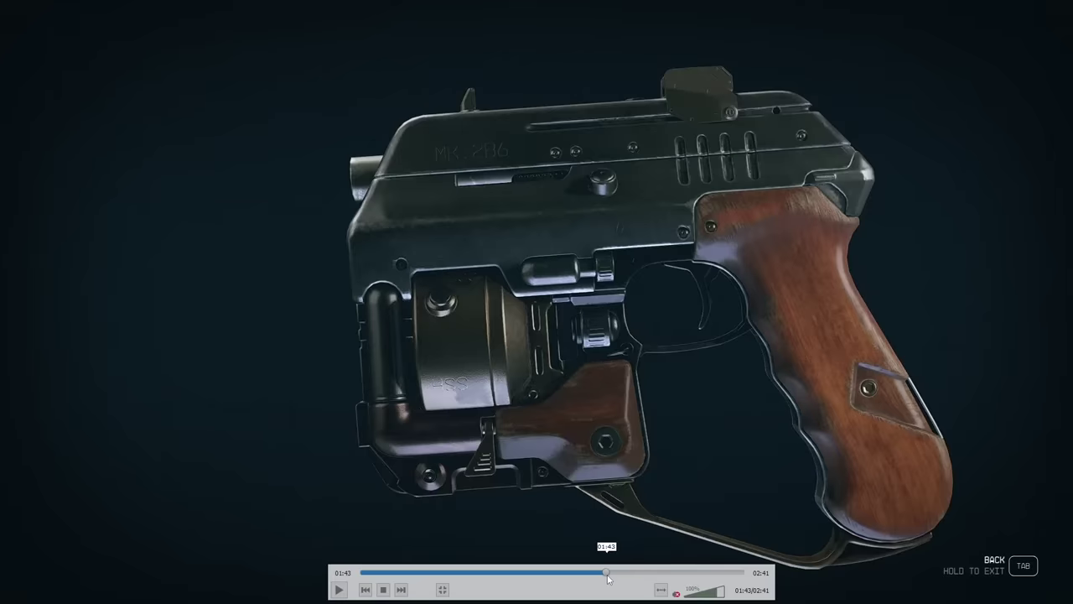
# Pause the video on the pistol's side view and snip that region in Snipping Tool.
pyautogui.click(914, 445)
pyautogui.click(940, 417)
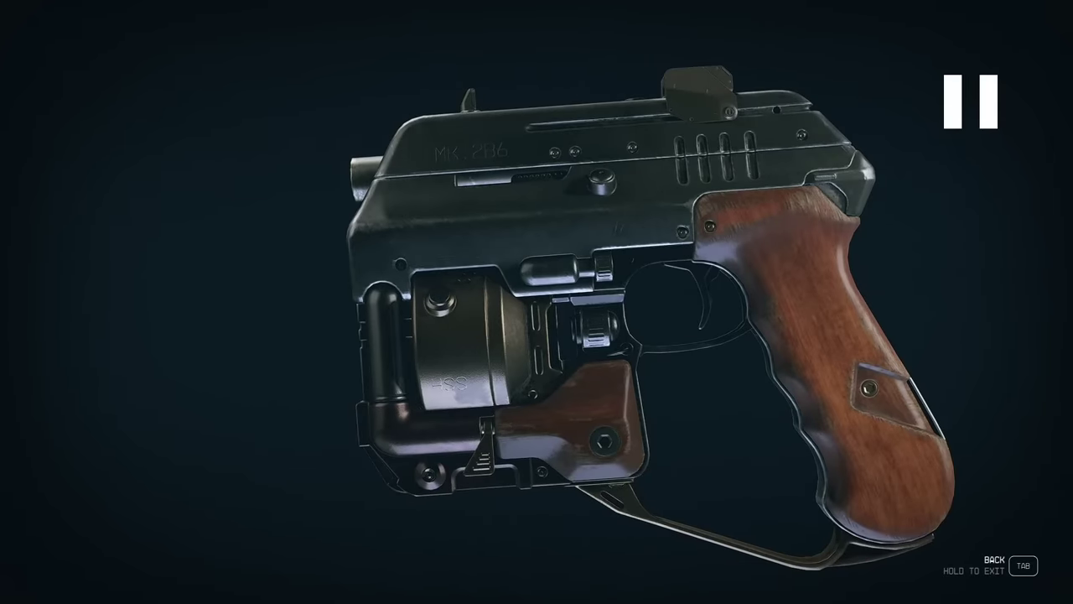
pyautogui.hotkey('alt', 'Tab')
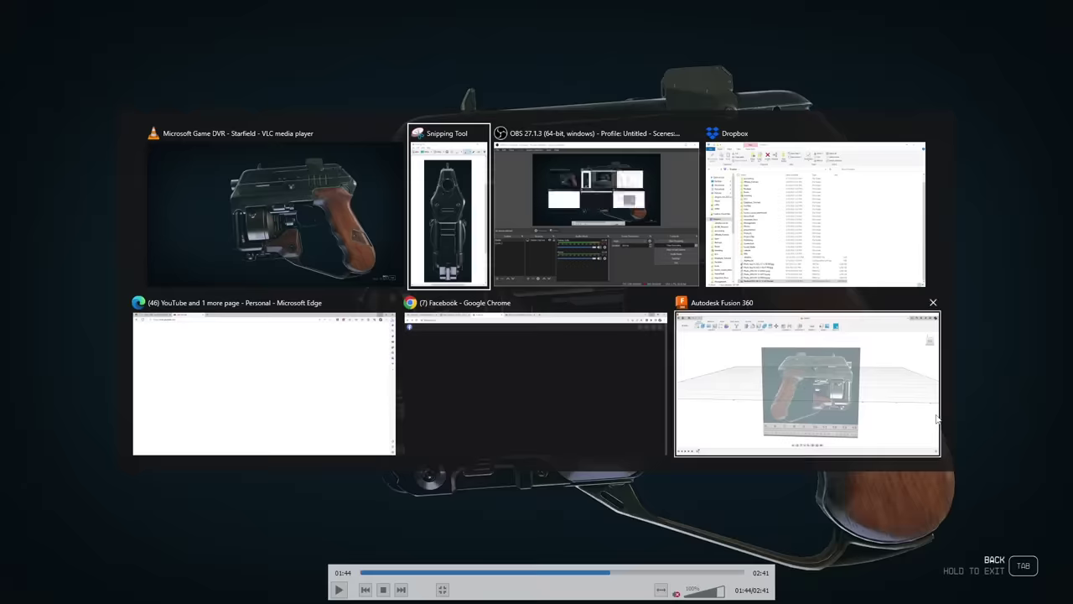
pyautogui.click(496, 40)
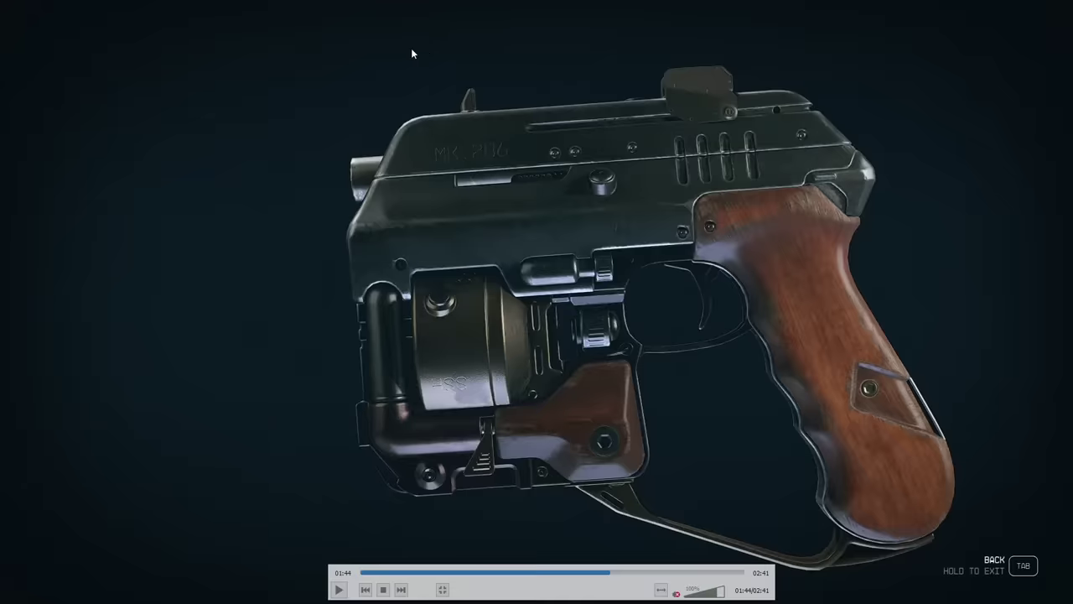
pyautogui.moveTo(321, 61); pyautogui.dragTo(961, 576)
# Save the side-view snip as rattler_left JPEG in the rattler folder.
pyautogui.doubleClick(652, 13)
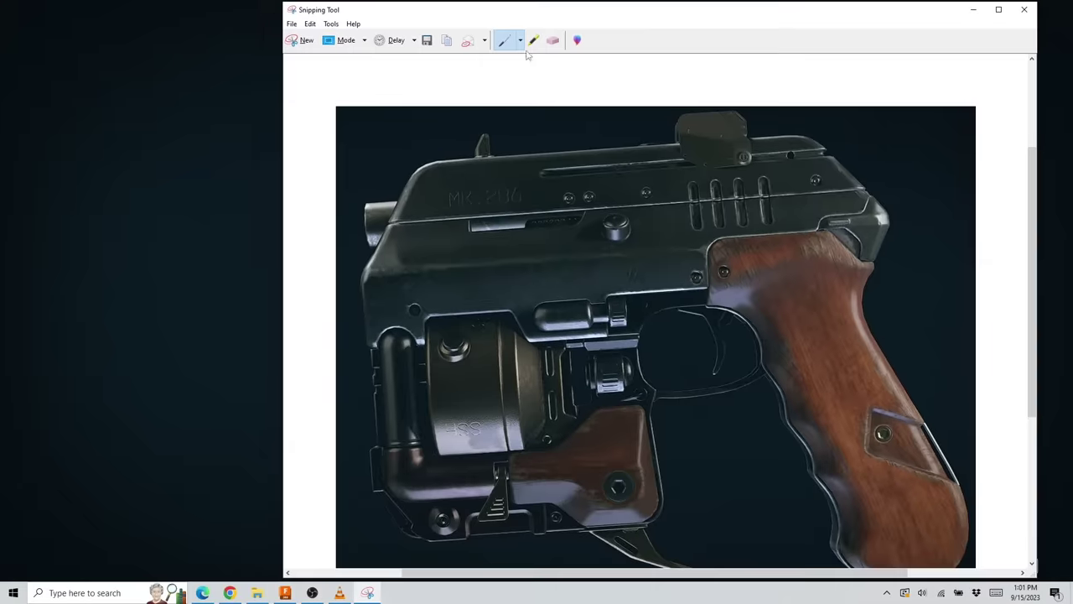
pyautogui.click(427, 41)
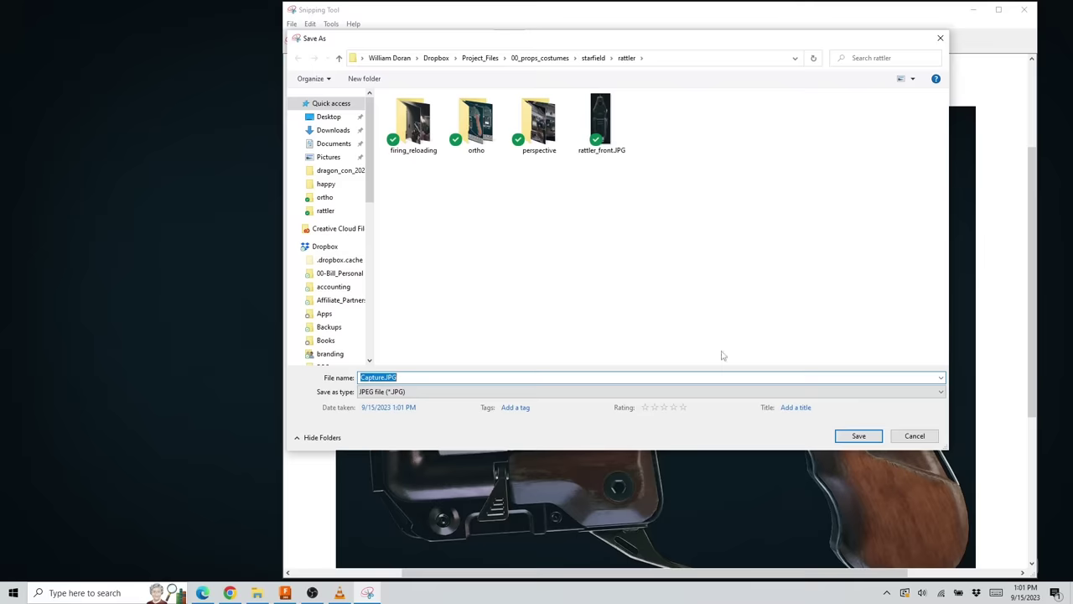
pyautogui.write('rattler_lef')
pyautogui.press('Return')
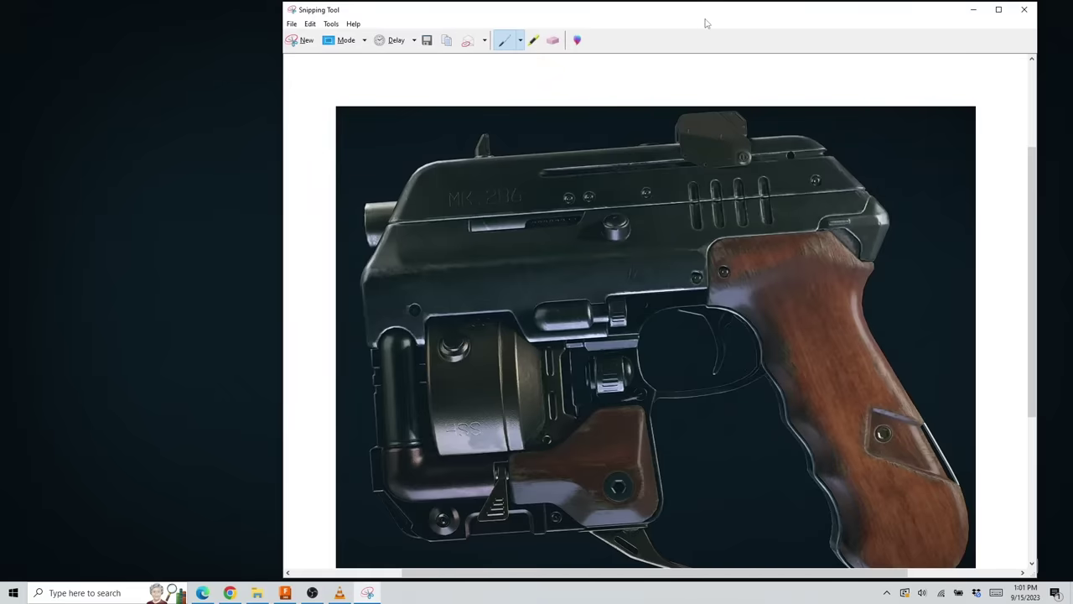
pyautogui.moveTo(675, 11); pyautogui.dragTo(649, 8)
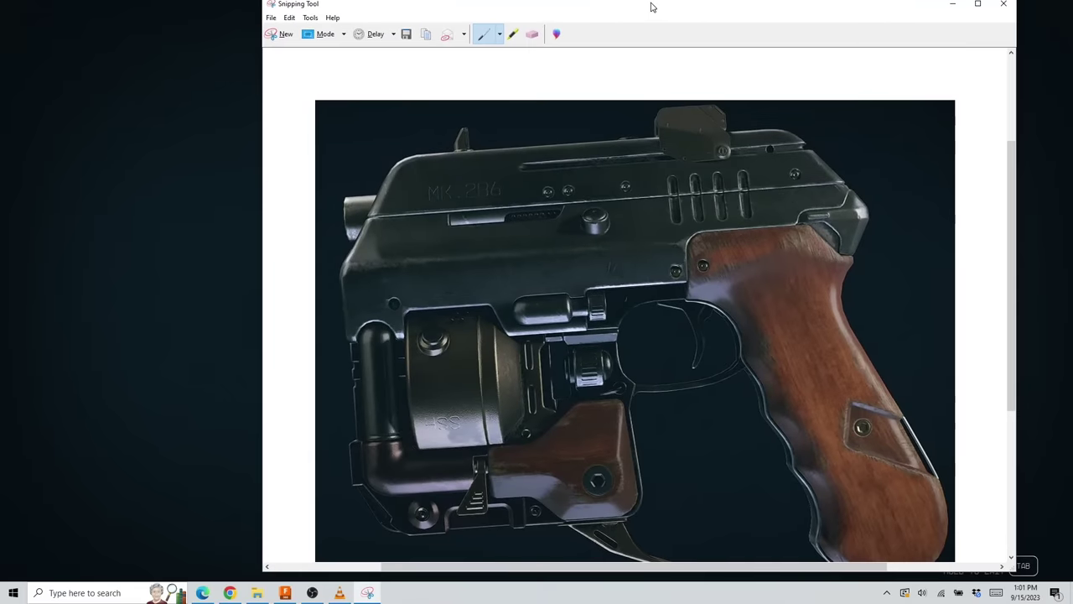
pyautogui.press('Tab')
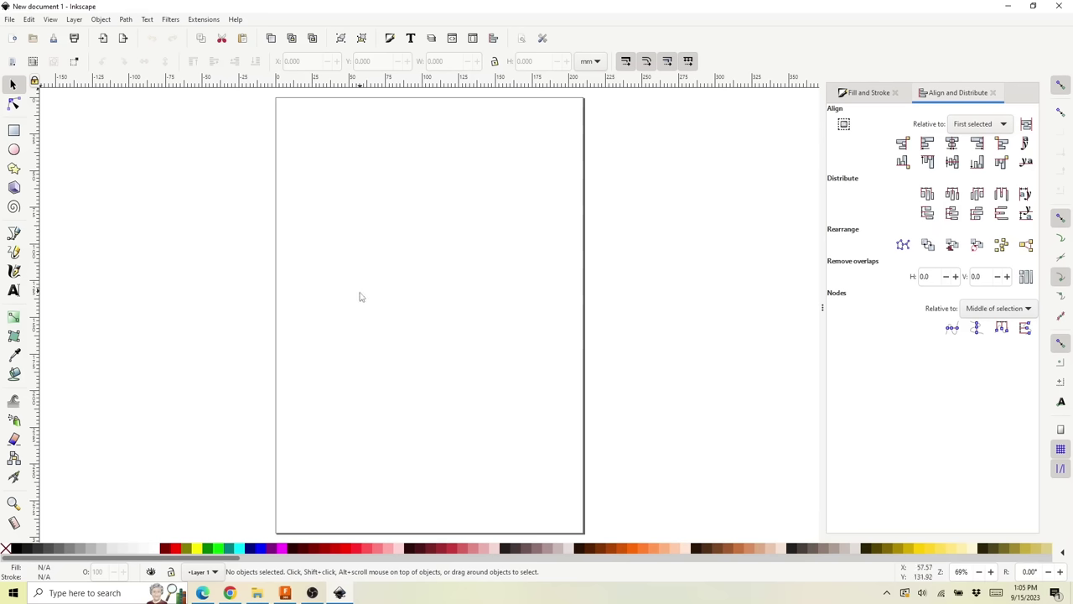
# Import rattler_left.JPG from the rattler folder as an embedded image and move it onto the page.
pyautogui.click(257, 593)
pyautogui.moveTo(423, 311); pyautogui.dragTo(171, 329)
pyautogui.click(268, 252)
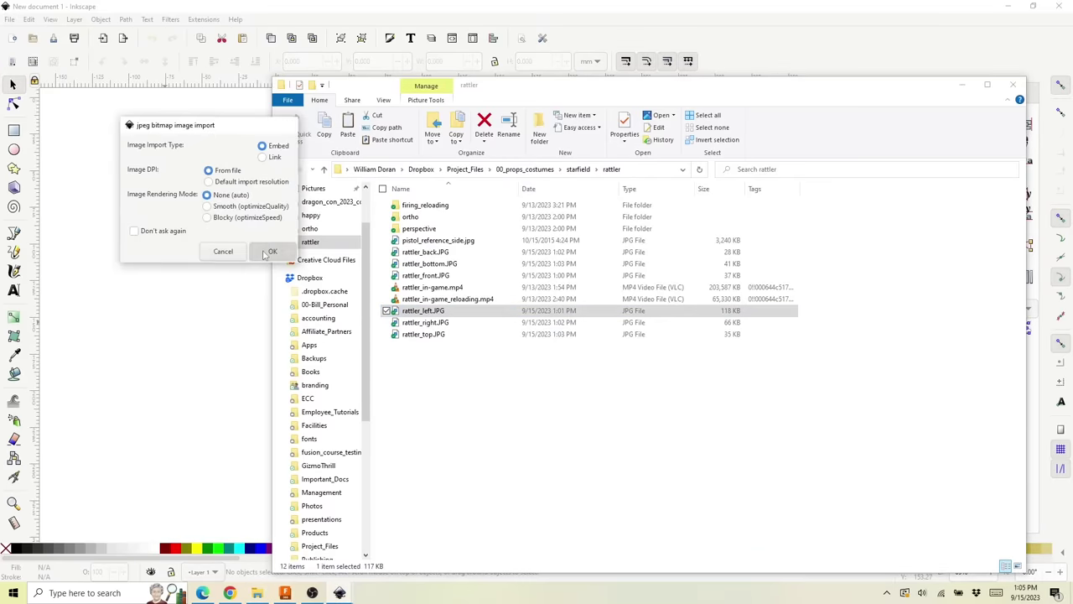
pyautogui.click(215, 300)
pyautogui.moveTo(212, 308); pyautogui.dragTo(532, 288)
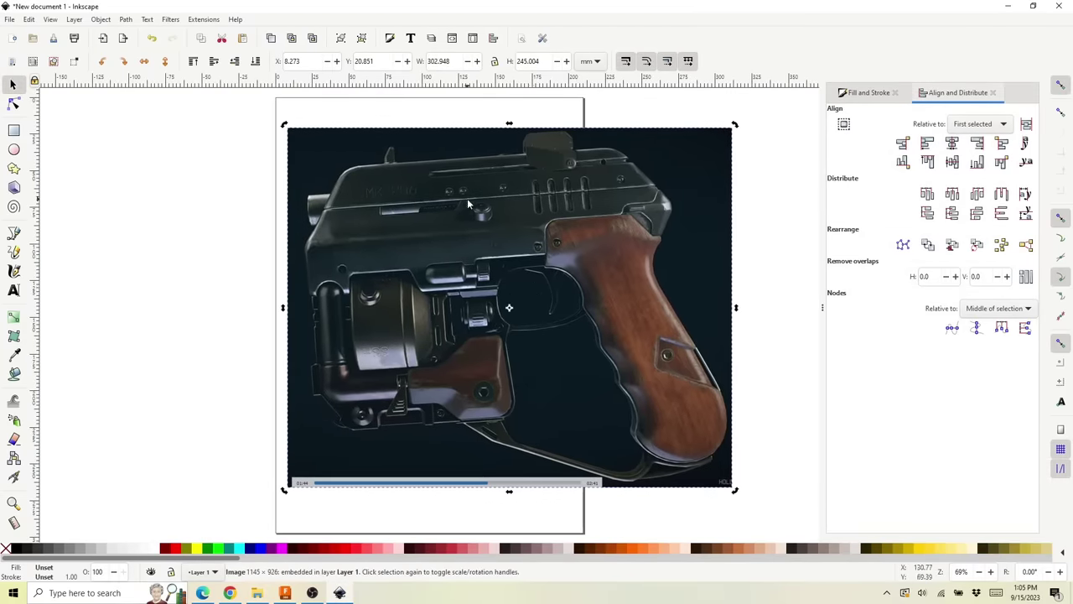
# Add a horizontal guide and rotate the image slightly clockwise so the slide is level.
pyautogui.moveTo(530, 81); pyautogui.dragTo(531, 205)
pyautogui.moveTo(734, 124); pyautogui.dragTo(746, 139)
pyautogui.moveTo(698, 200); pyautogui.dragTo(709, 211)
pyautogui.click(709, 211)
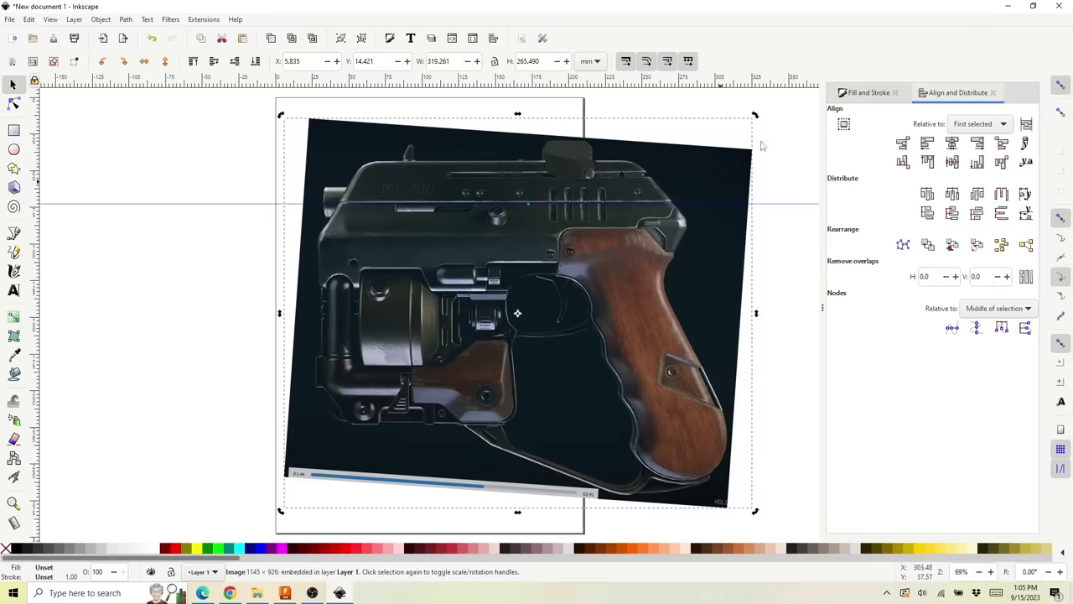
pyautogui.click(748, 167)
pyautogui.click(774, 268)
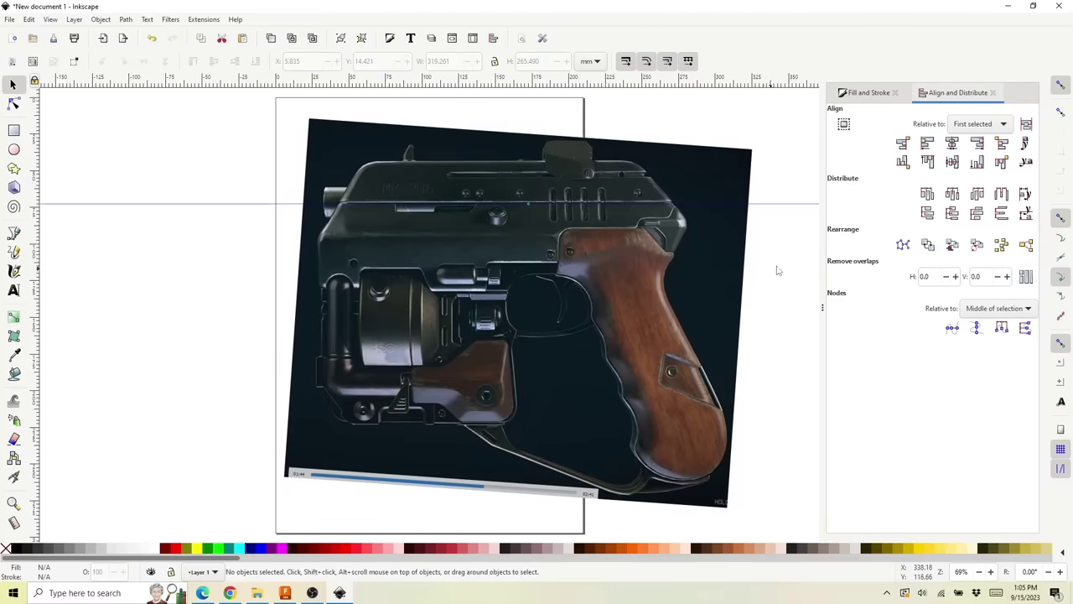
pyautogui.hscroll(3, 730, 276)
# Import pistol_reference_side.jpg and shift it right beside the rattler image.
pyautogui.press('z')
pyautogui.keyDown('shift'); pyautogui.click(541, 289); pyautogui.keyUp('shift')
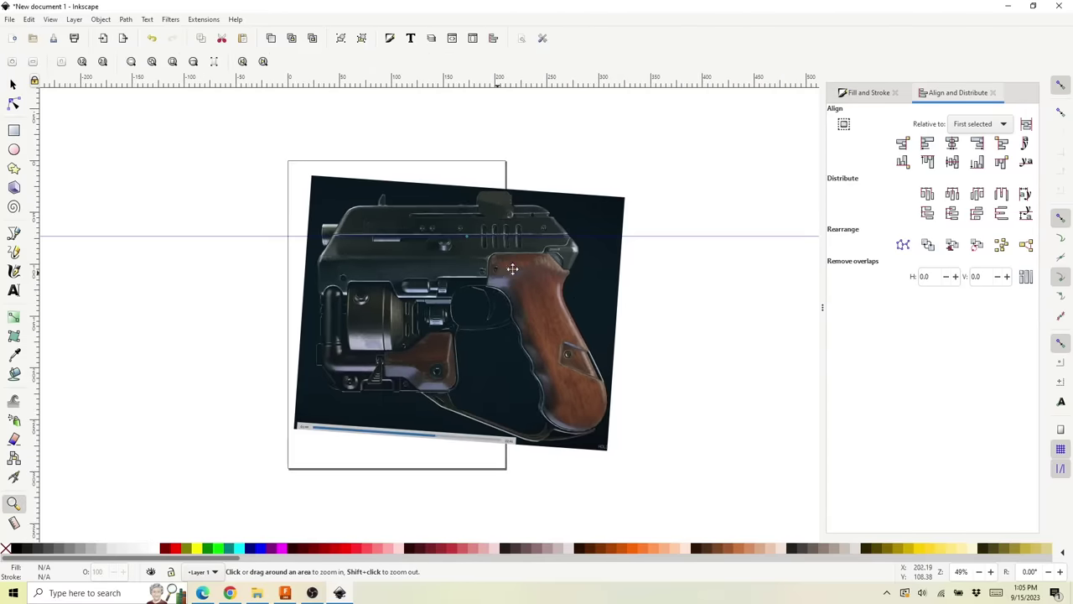
pyautogui.hscroll(-1, 531, 270)
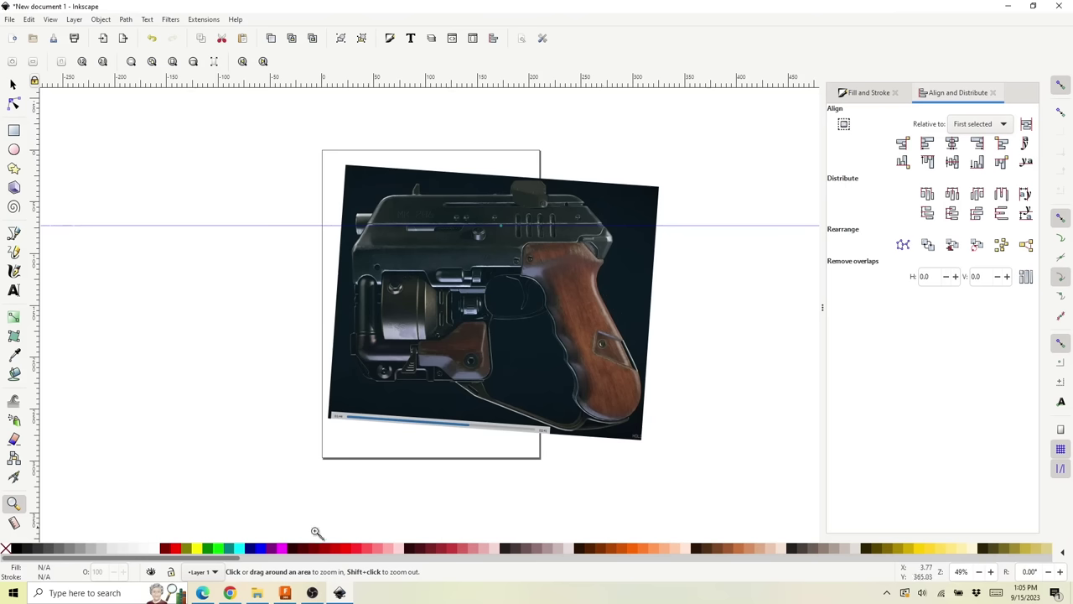
pyautogui.click(256, 592)
pyautogui.moveTo(417, 242); pyautogui.dragTo(219, 294)
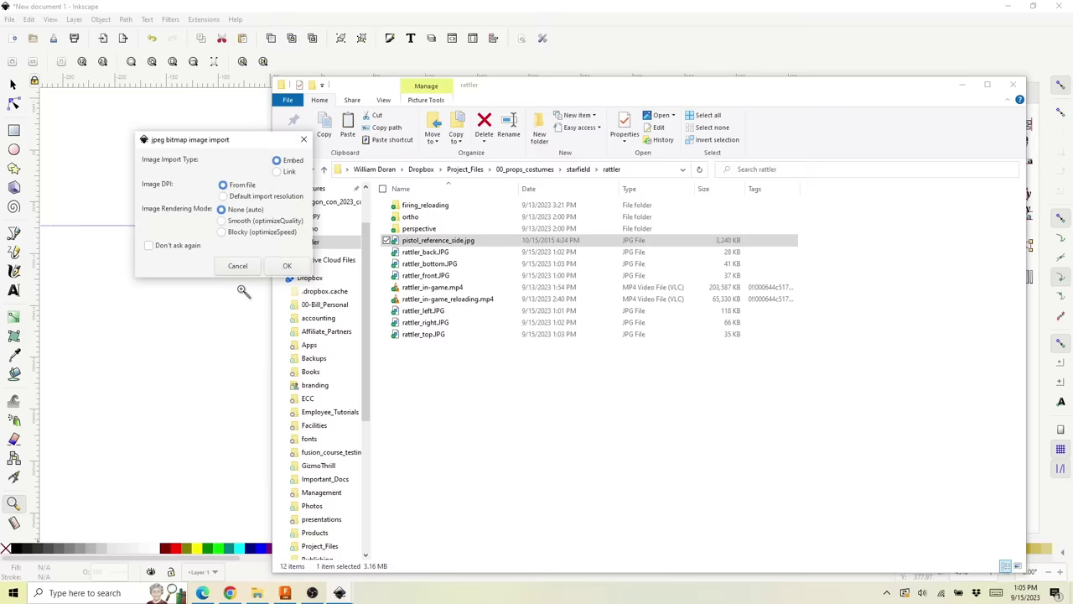
pyautogui.click(286, 266)
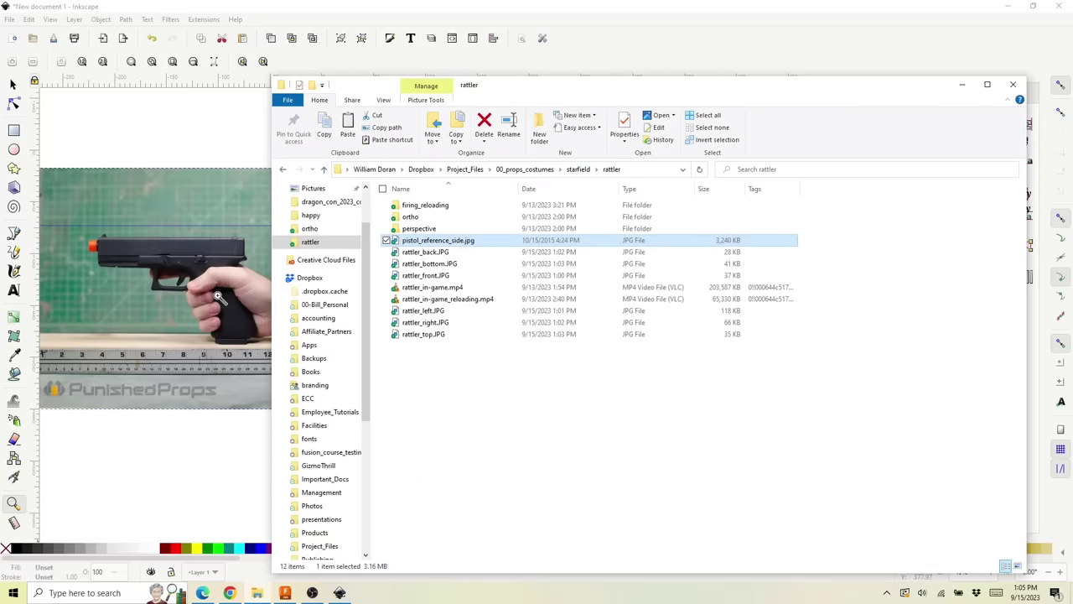
pyautogui.click(26, 93)
pyautogui.moveTo(220, 231); pyautogui.dragTo(273, 233)
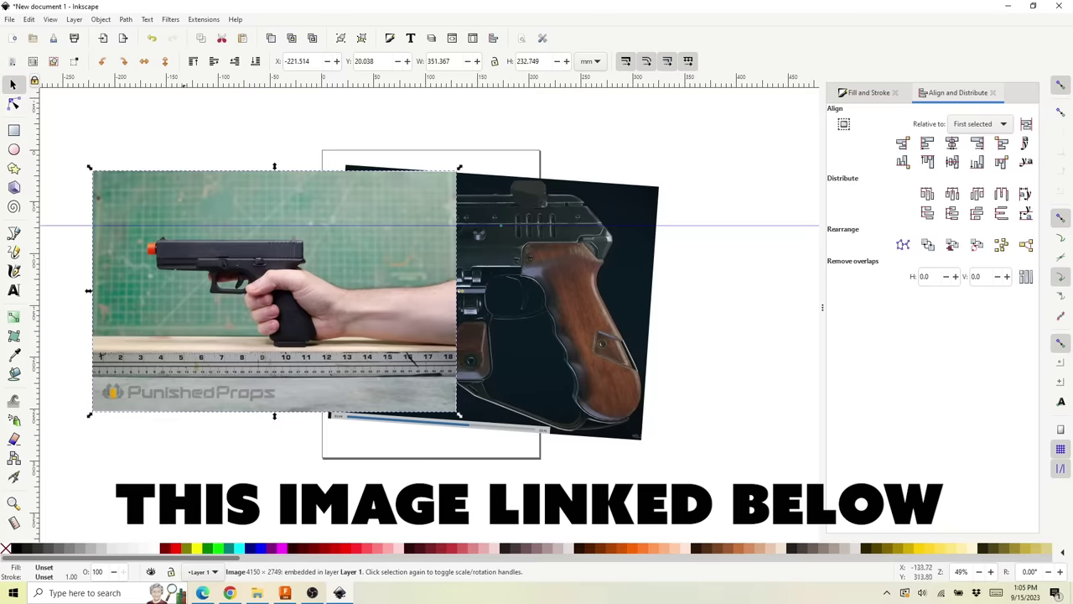
# Set the photo's opacity to 50 and move and enlarge it over the Rattler render.
pyautogui.click(98, 571)
pyautogui.write('50')
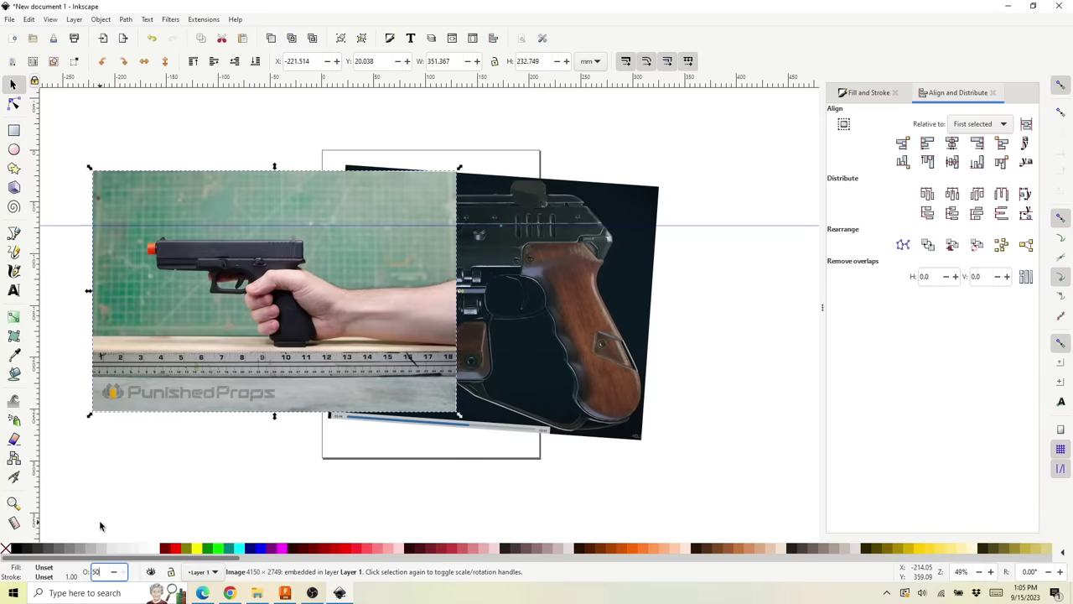
pyautogui.press('Return')
pyautogui.moveTo(256, 261); pyautogui.dragTo(321, 264)
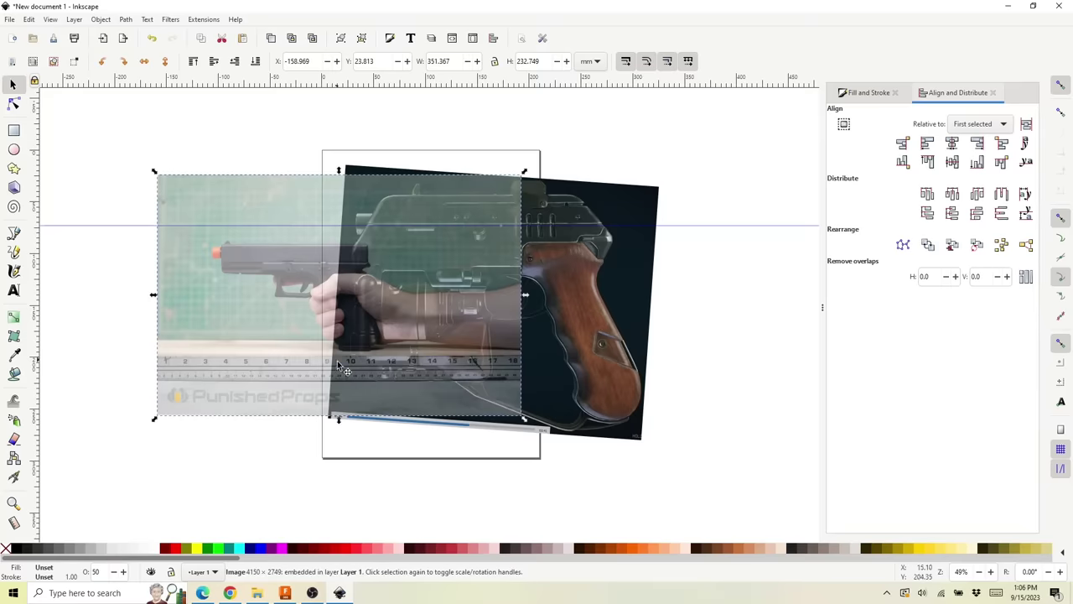
pyautogui.moveTo(519, 417); pyautogui.dragTo(752, 513)
pyautogui.moveTo(301, 313); pyautogui.dragTo(416, 288)
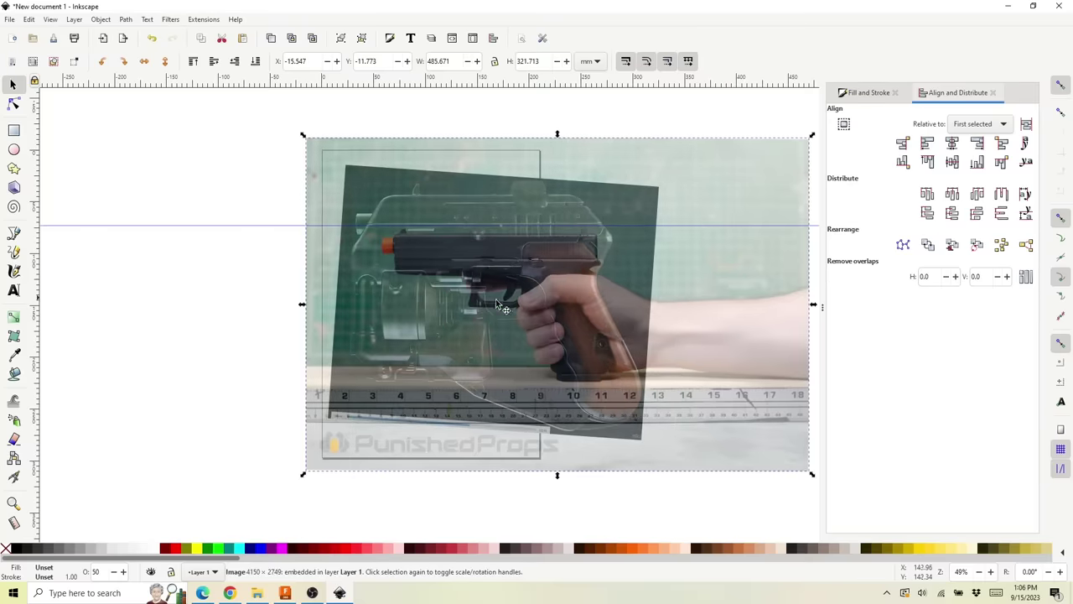
# Scale up and nudge the photo for a closer overlap with the render.
pyautogui.hscroll(3, 469, 301)
pyautogui.hscroll(2, 450, 307)
pyautogui.scroll(-1, 450, 307)
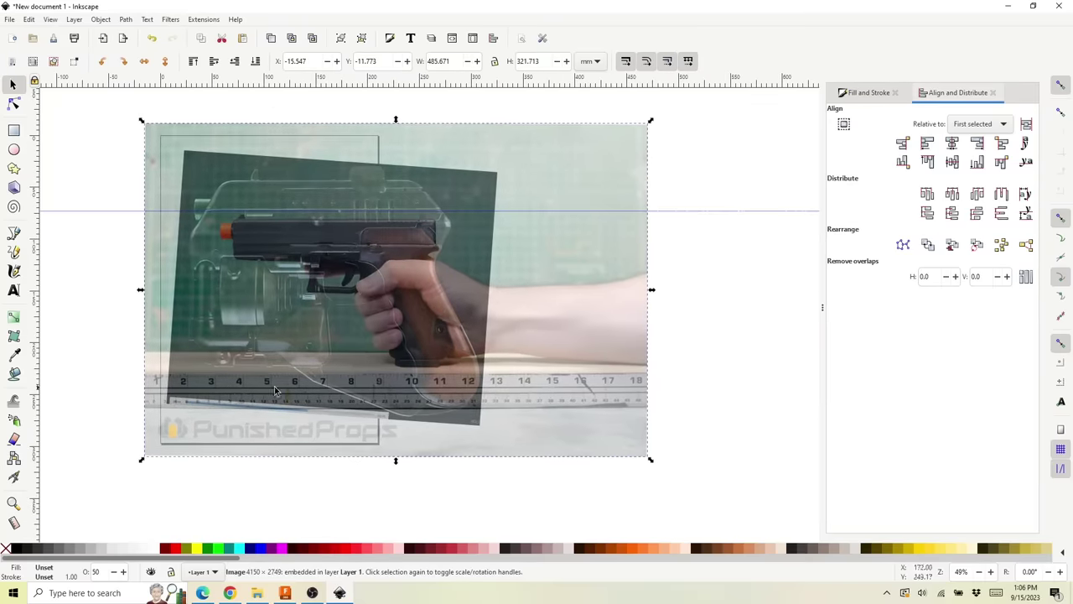
pyautogui.moveTo(650, 460); pyautogui.dragTo(731, 499)
pyautogui.moveTo(663, 428); pyautogui.dragTo(639, 408)
pyautogui.moveTo(708, 492); pyautogui.dragTo(747, 523)
pyautogui.moveTo(761, 526); pyautogui.dragTo(765, 525)
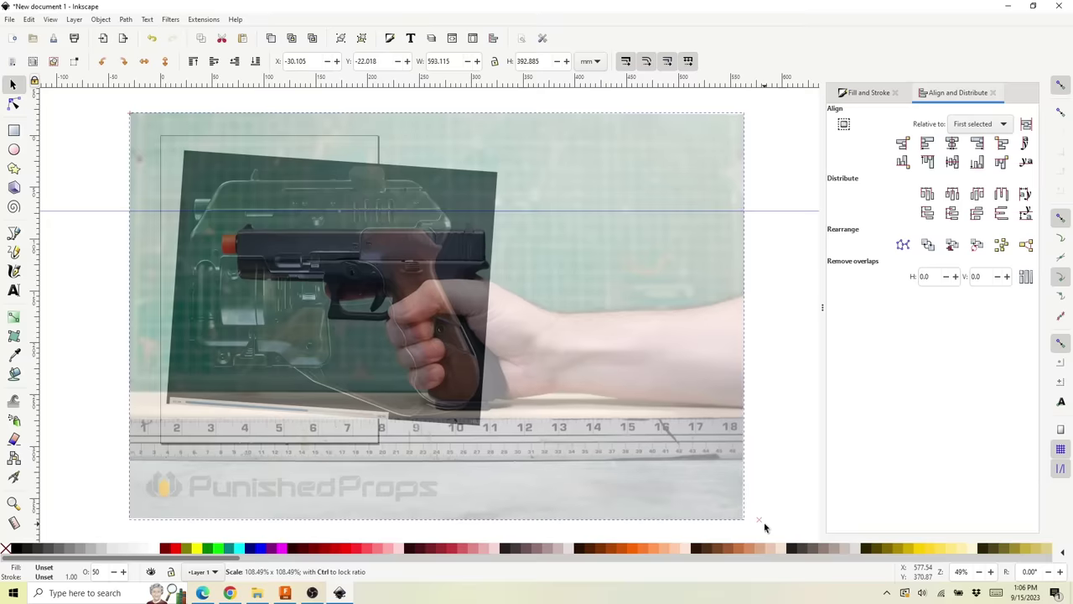
pyautogui.moveTo(647, 414); pyautogui.dragTo(627, 396)
# Fine-tune the photo's size and position, then select both images to review the overlay.
pyautogui.moveTo(730, 509); pyautogui.dragTo(776, 532)
pyautogui.moveTo(632, 391); pyautogui.dragTo(631, 388)
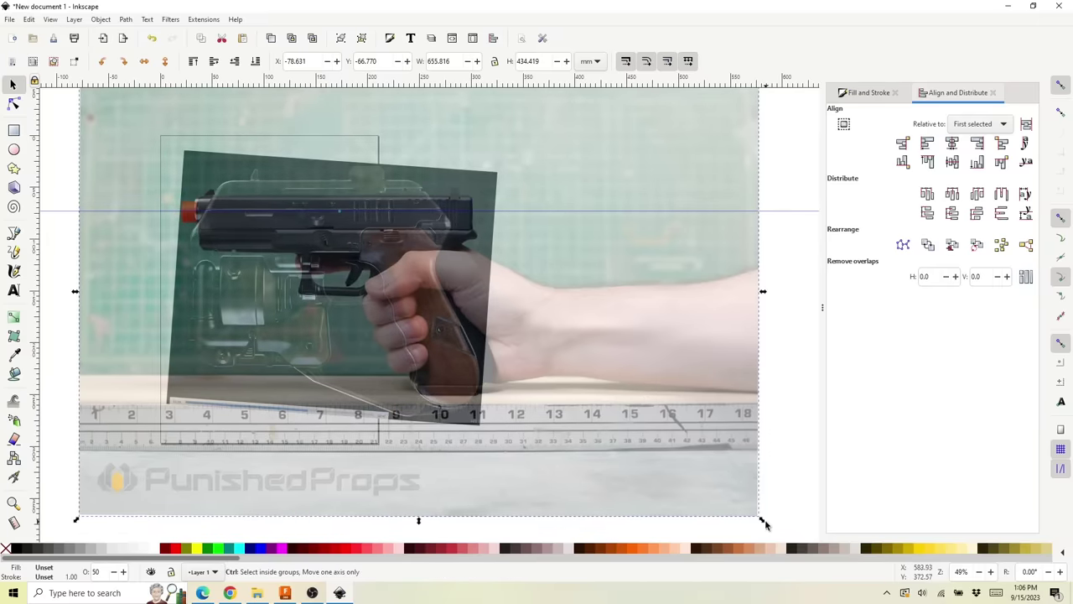
pyautogui.moveTo(762, 520); pyautogui.dragTo(752, 506)
pyautogui.scroll(-1, 578, 369)
pyautogui.click(280, 153)
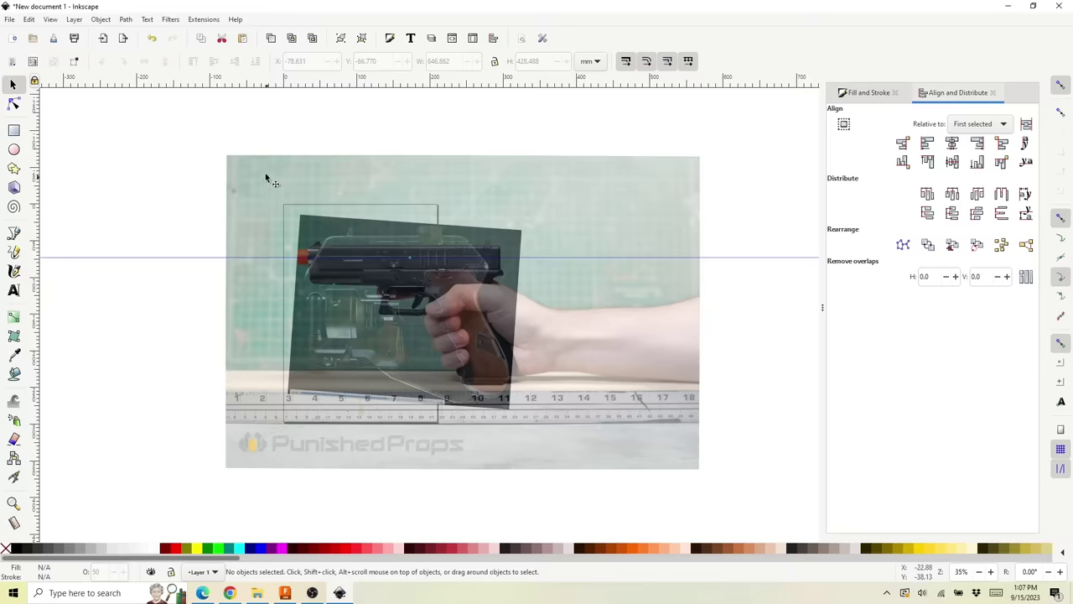
pyautogui.moveTo(190, 133); pyautogui.dragTo(752, 500)
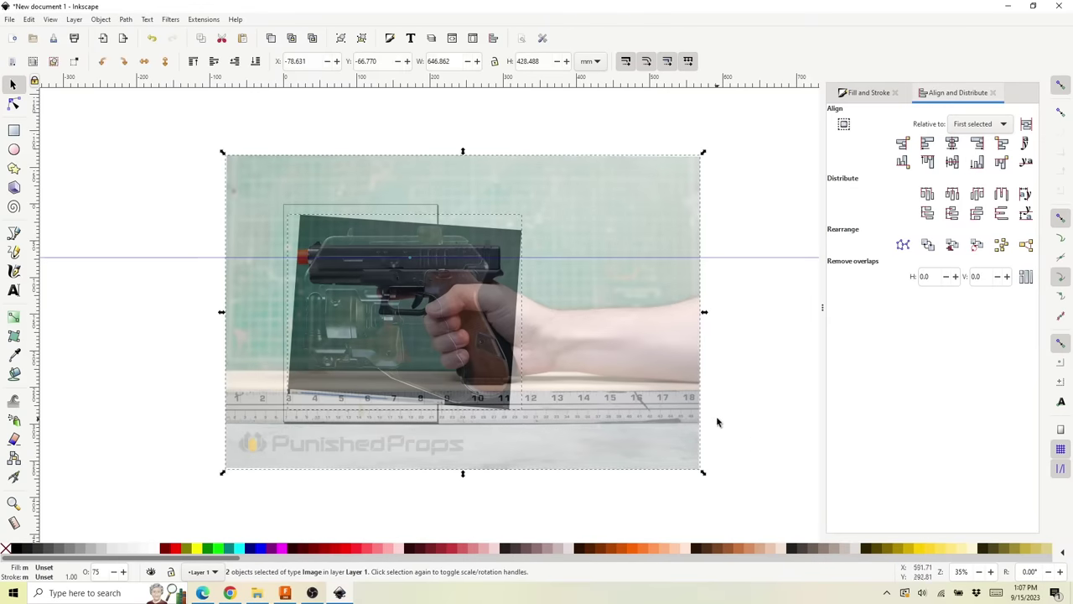
pyautogui.click(729, 363)
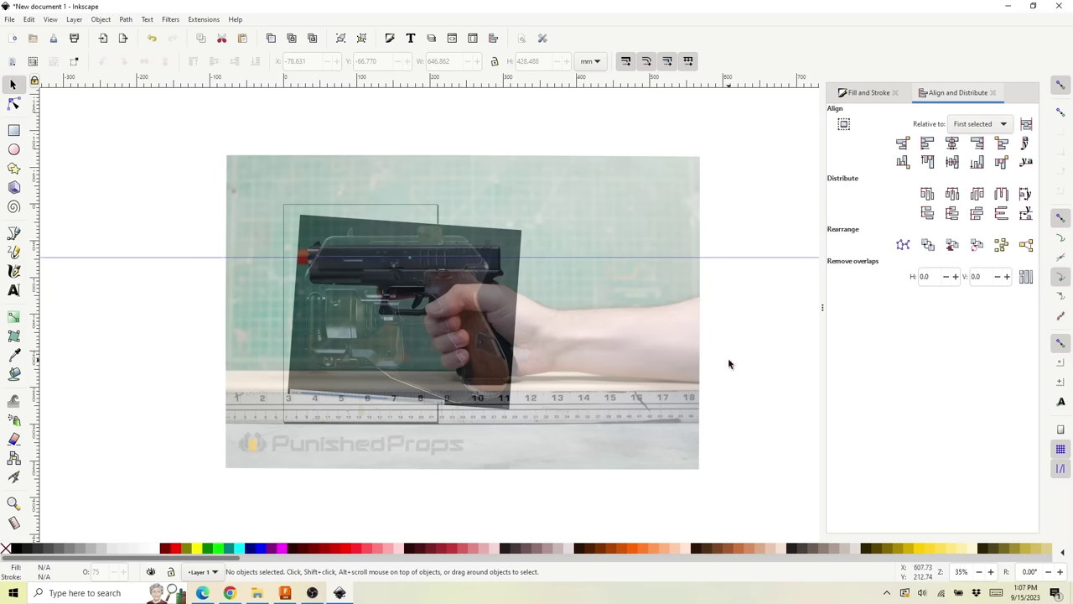
# In Document Properties, switch units to inches and set the page width to 17 in.
pyautogui.click(11, 22)
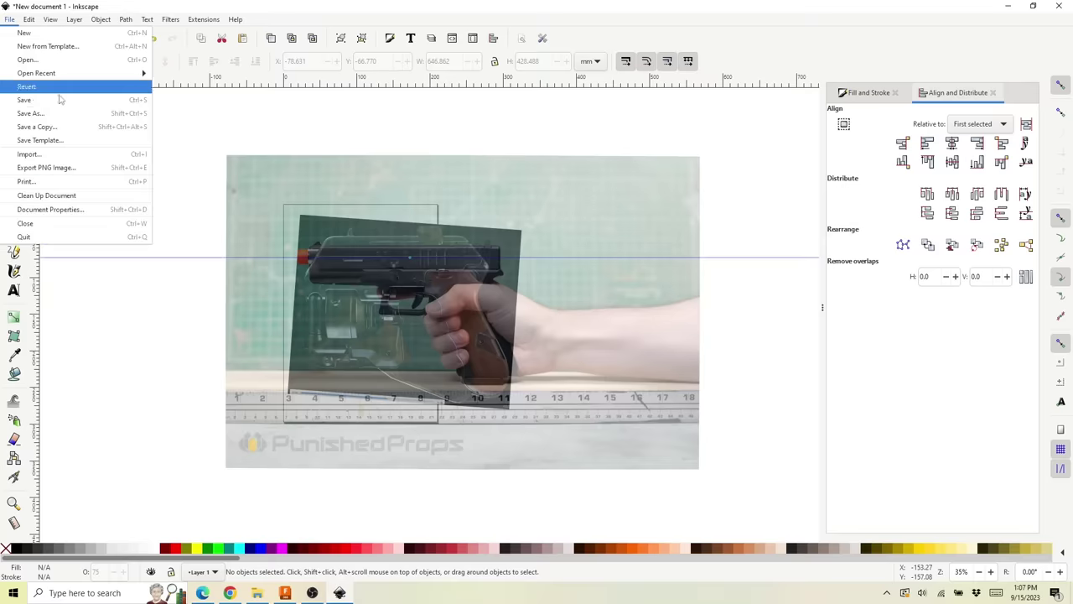
pyautogui.click(80, 208)
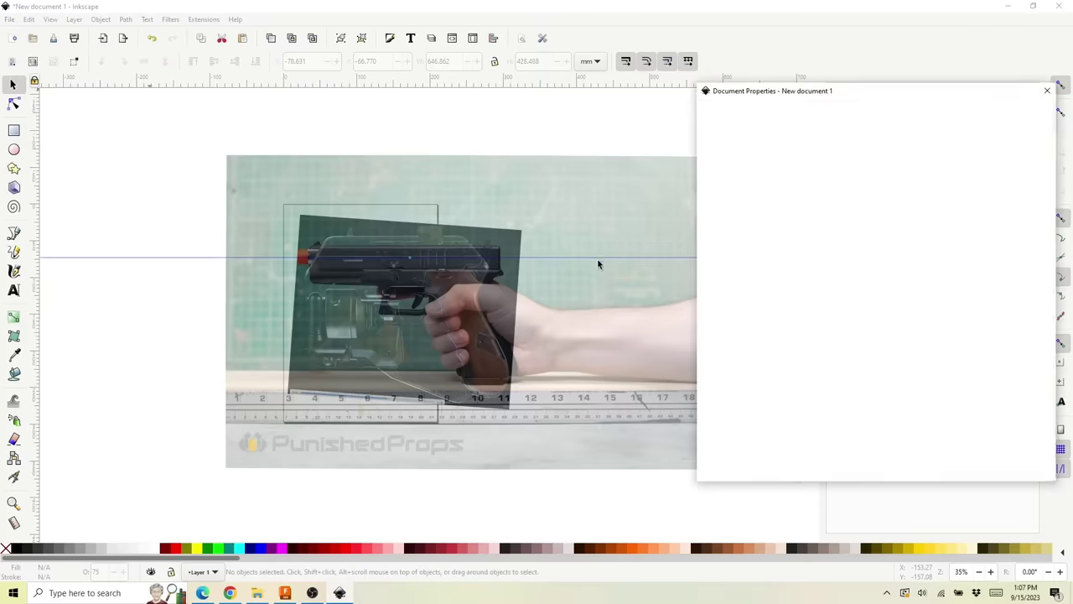
pyautogui.click(1021, 321)
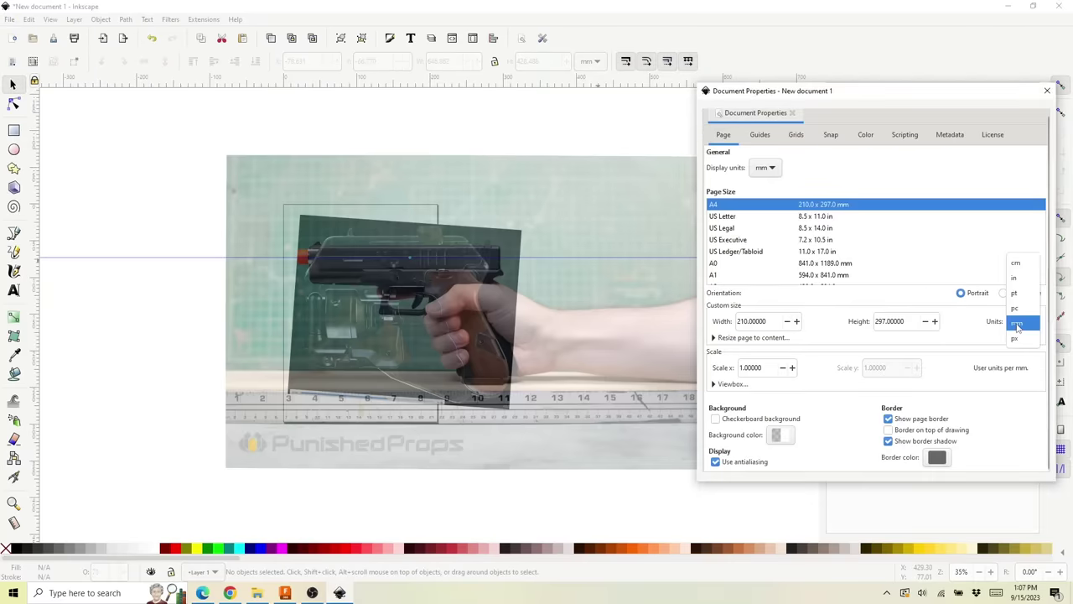
pyautogui.click(1023, 291)
pyautogui.click(769, 320)
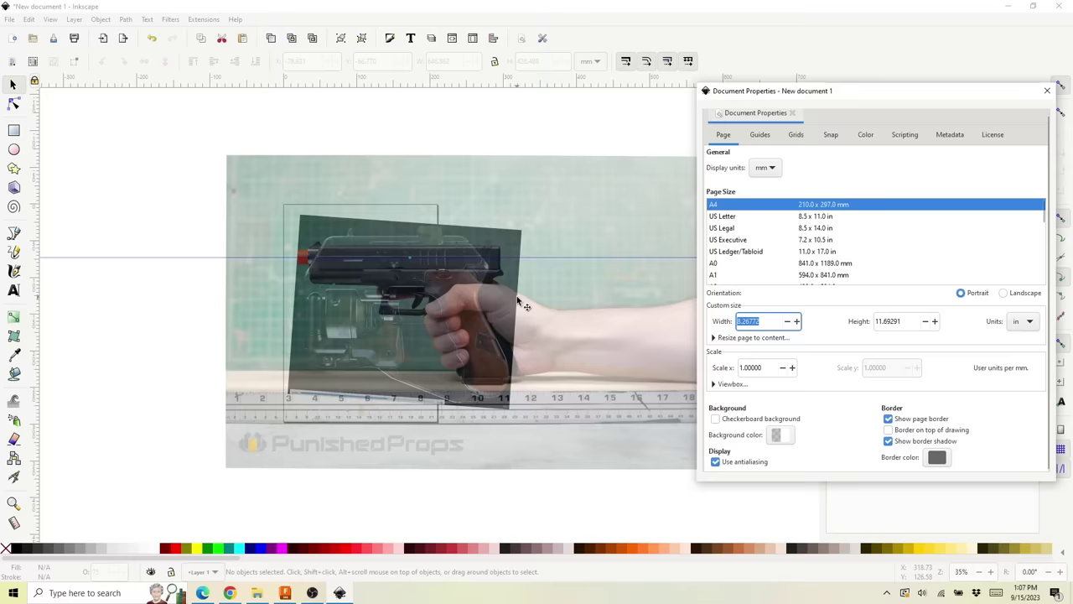
pyautogui.press('Return')
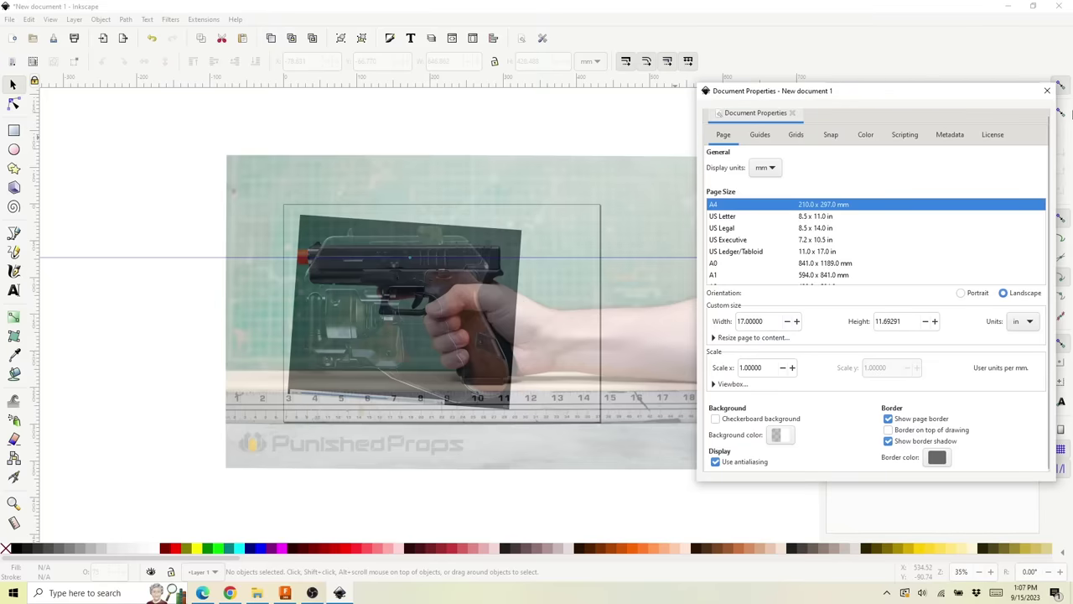
pyautogui.click(1047, 92)
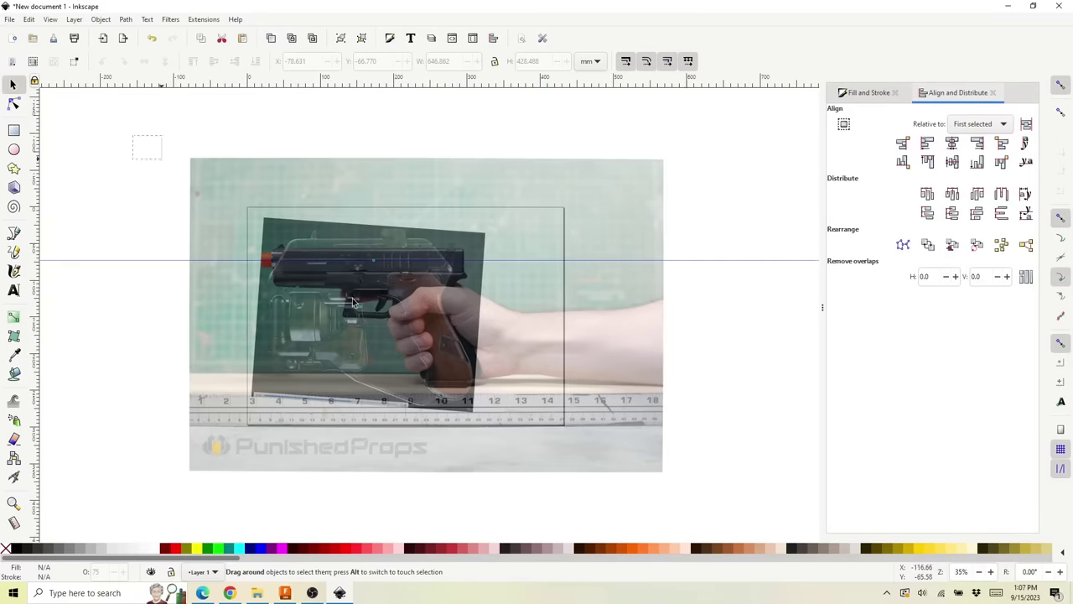
# Move both images onto the page and shrink them together to about 465 × 308 mm.
pyautogui.moveTo(362, 312); pyautogui.dragTo(400, 294)
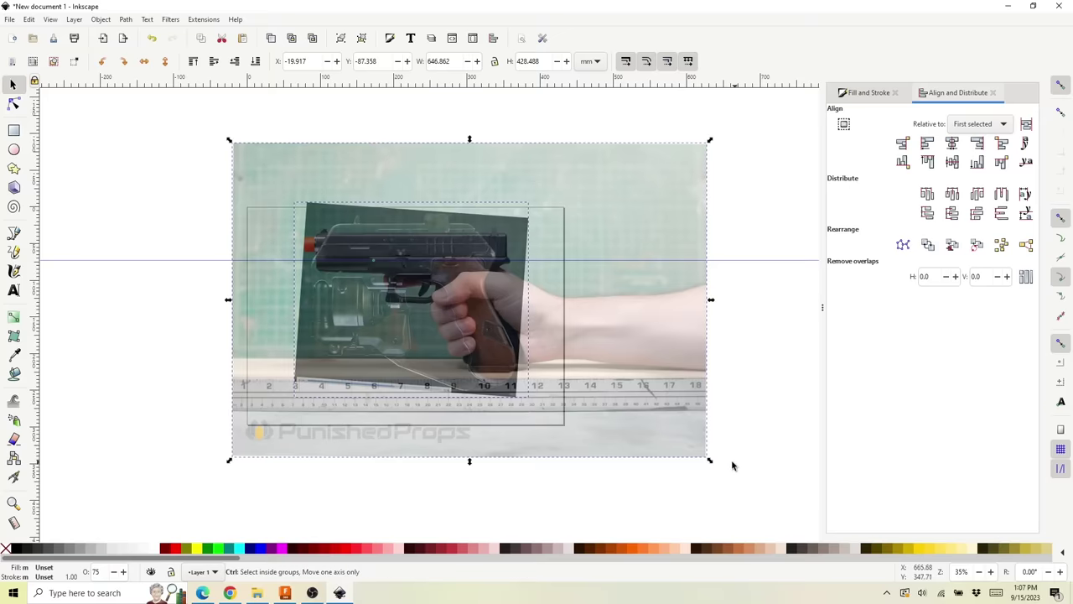
pyautogui.moveTo(709, 459); pyautogui.dragTo(563, 368)
pyautogui.press('z')
pyautogui.click(557, 315)
pyautogui.click(557, 315)
pyautogui.click(558, 315)
pyautogui.hscroll(-4, 517, 347)
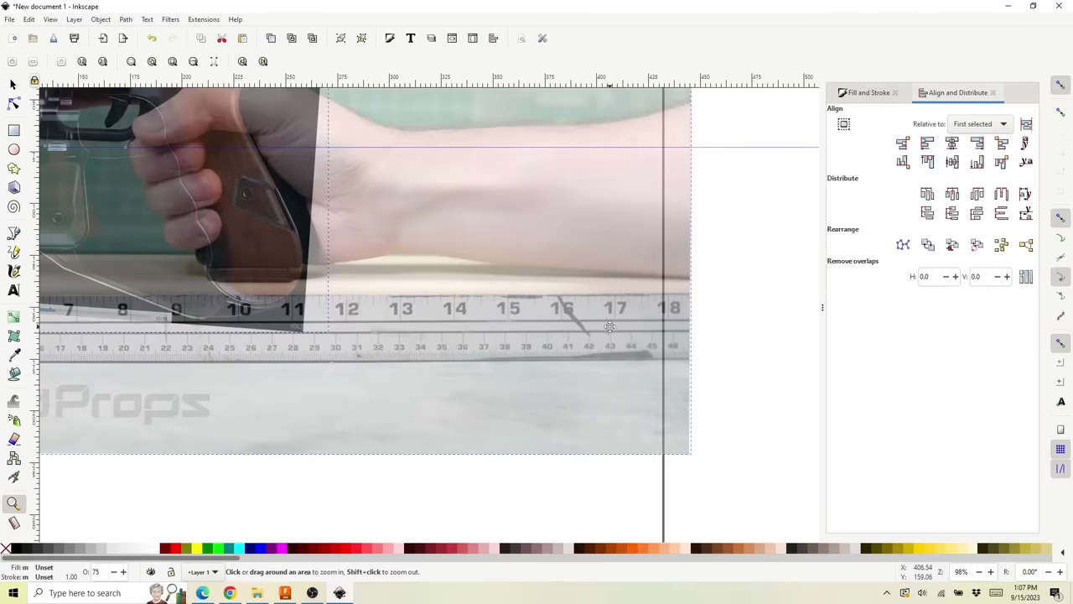
pyautogui.press('s')
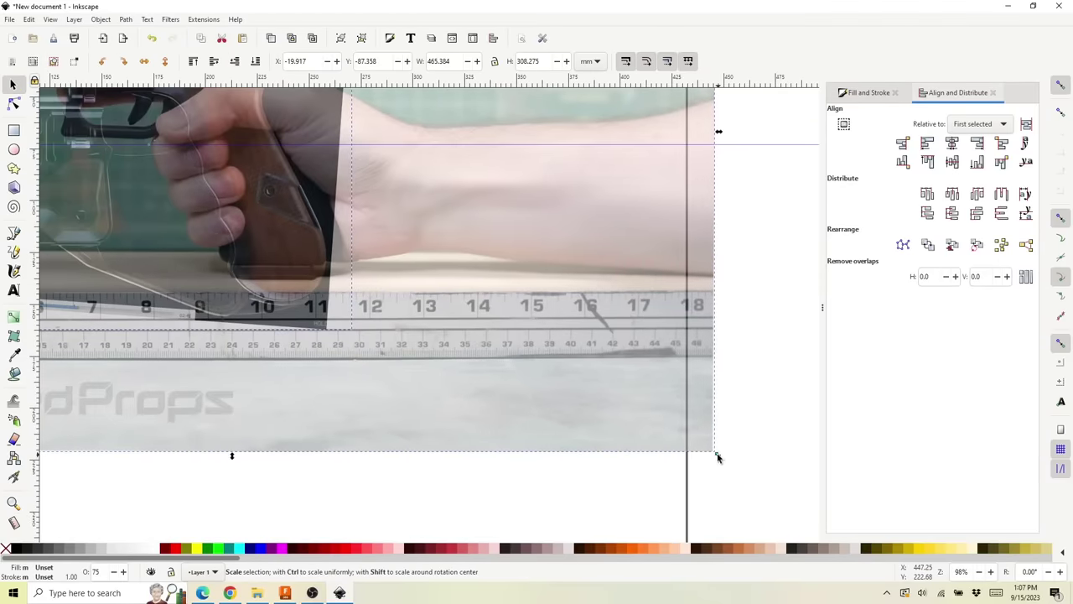
pyautogui.moveTo(717, 457); pyautogui.dragTo(709, 450)
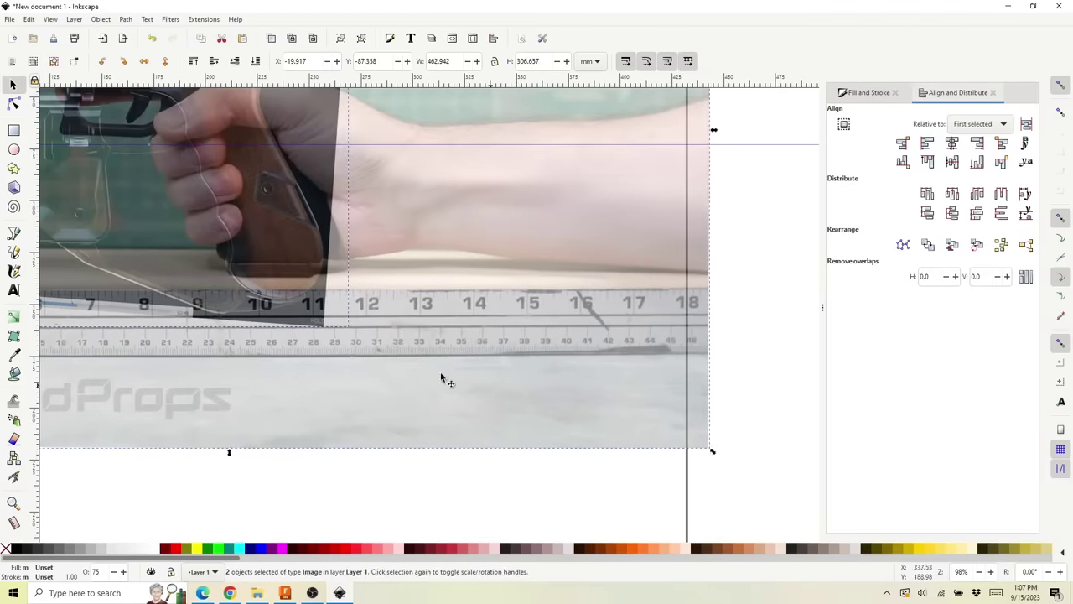